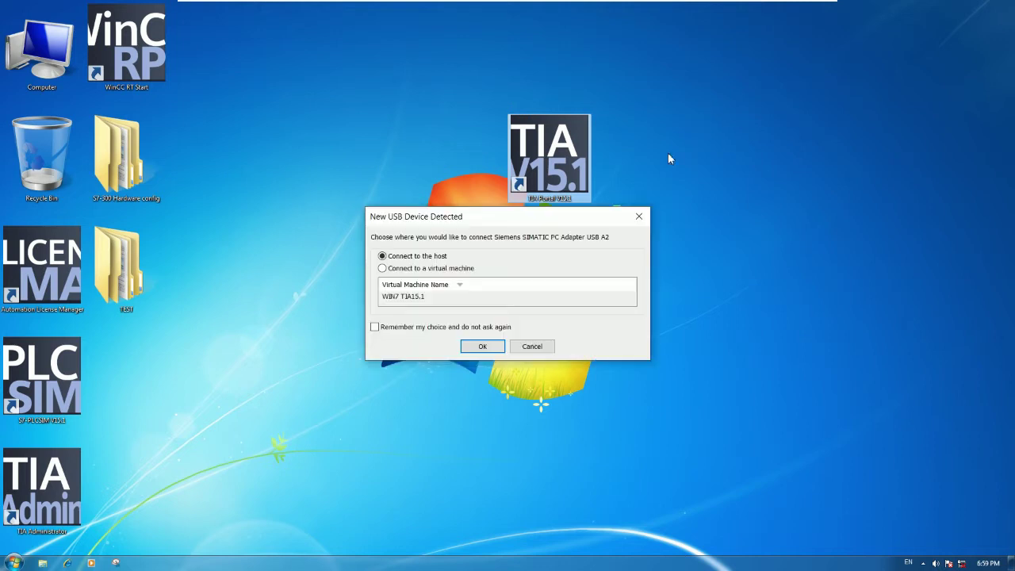
Connect the detected Siemens SIMATIC PC Adapter USB A2 to the virtual machine WIN7 TIA15.1.
click(404, 270)
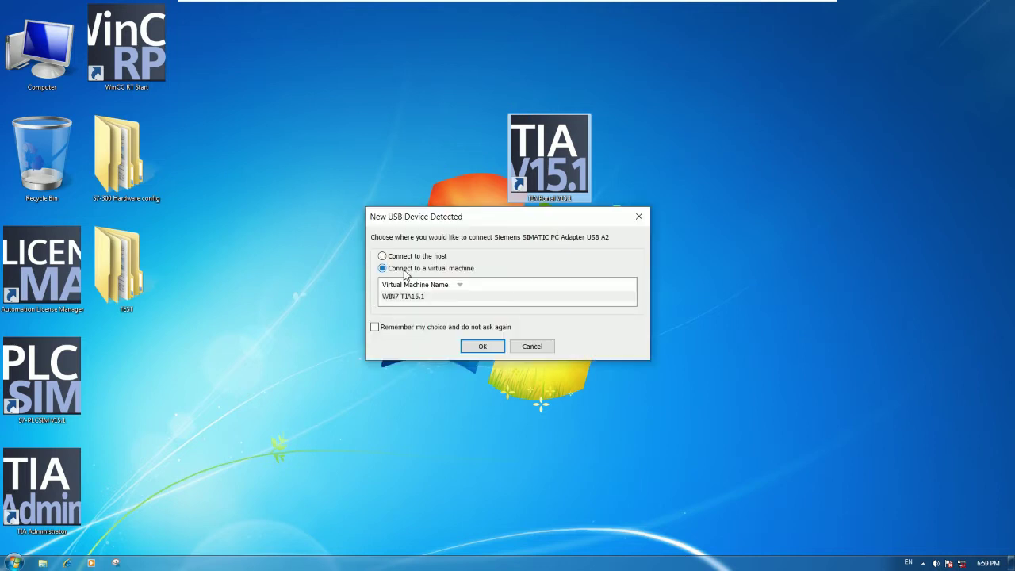
click(470, 346)
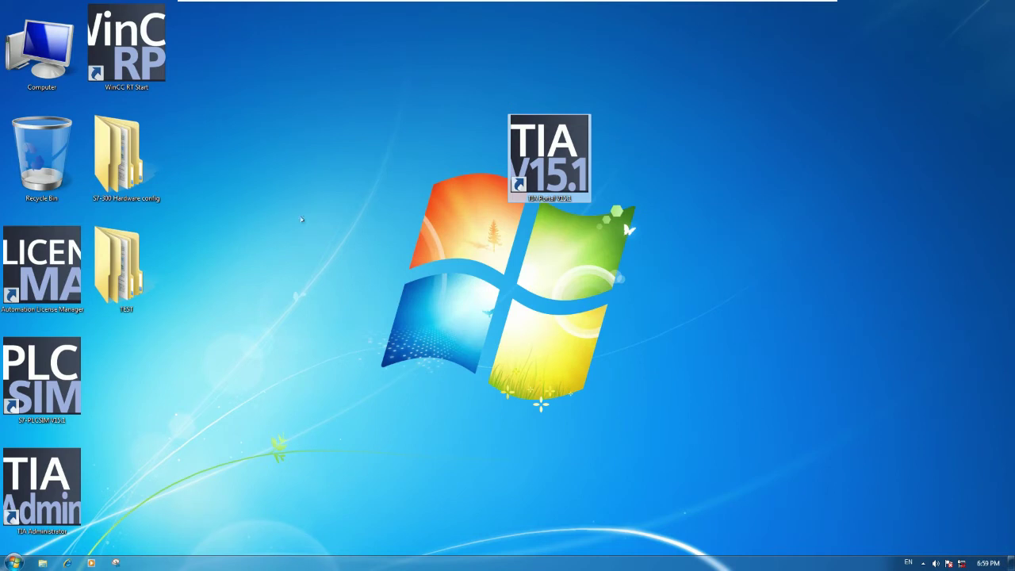
Open Device Manager in Computer Management and check the SIMATIC NET devices for the SIMATIC PC Adapter USB A2.
right_click(63, 46)
click(88, 65)
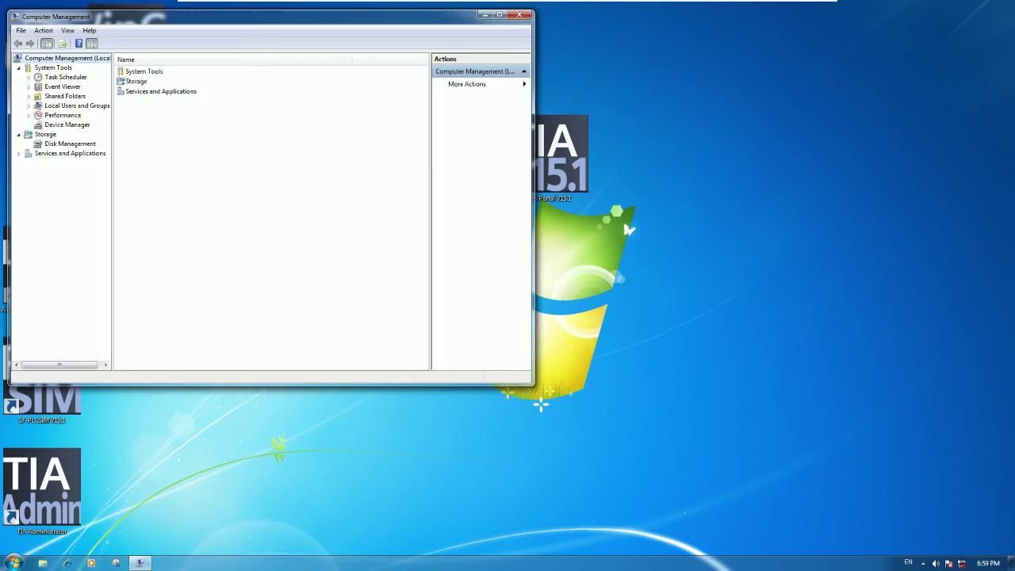
click(88, 126)
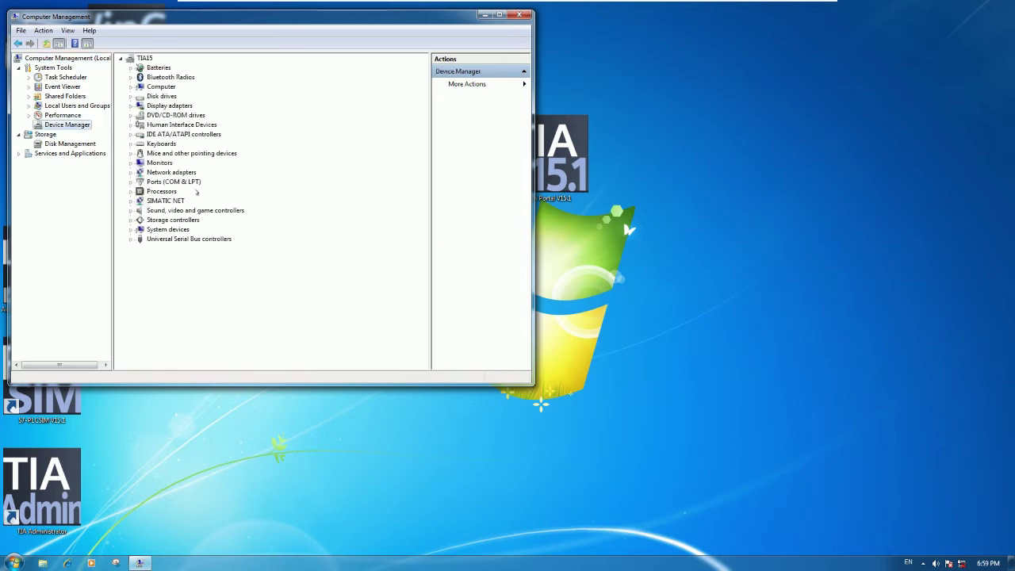
click(131, 201)
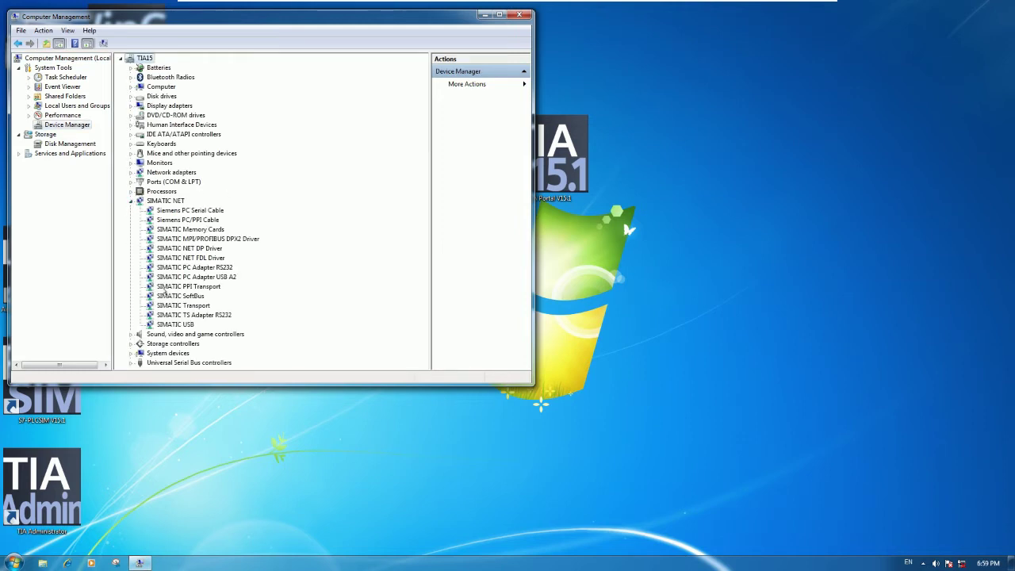
click(230, 279)
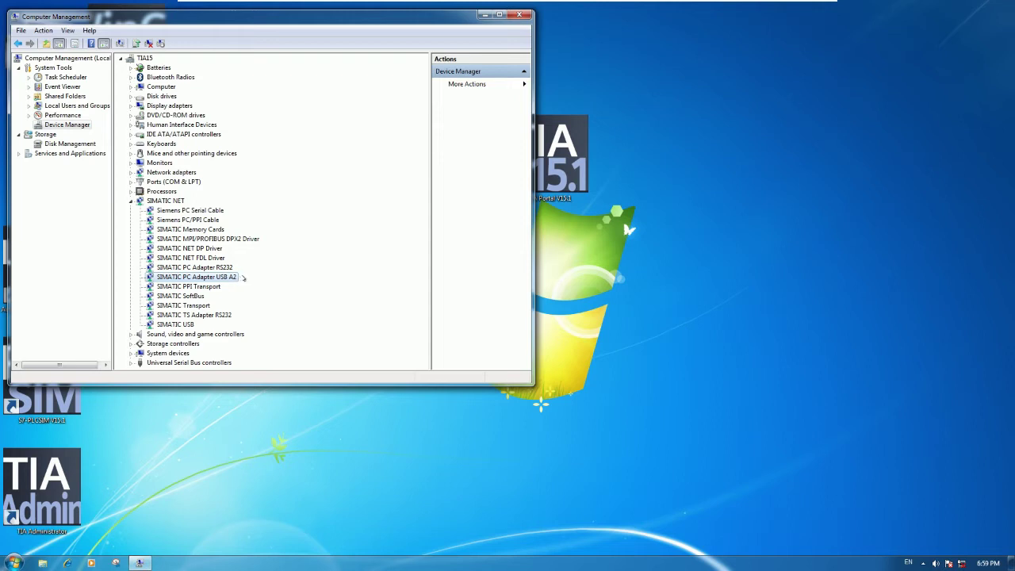
click(222, 270)
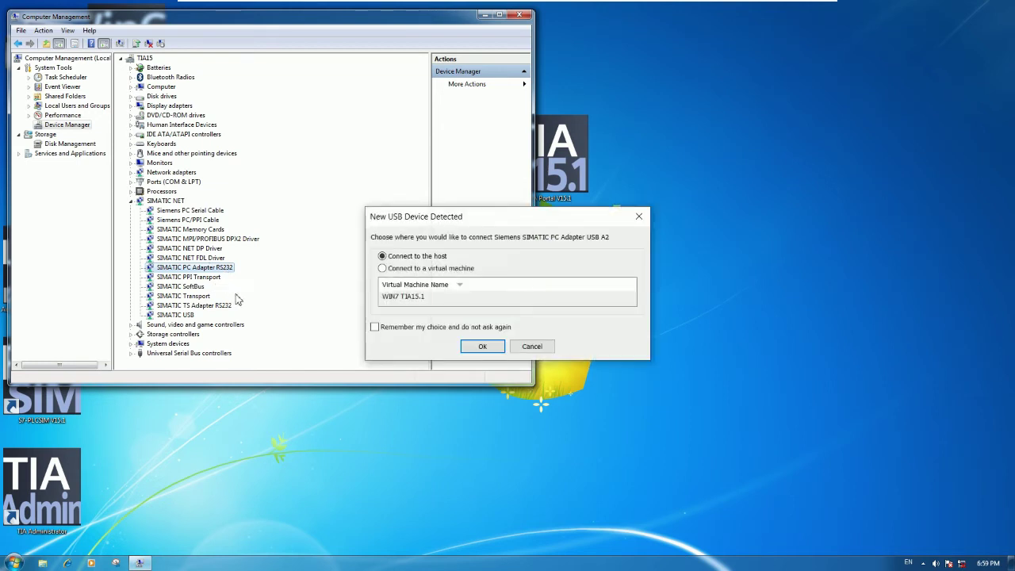
Reconnect the replugged USB adapter to the virtual machine, check its entry in Device Manager again, and minimize Computer Management.
click(418, 270)
click(481, 345)
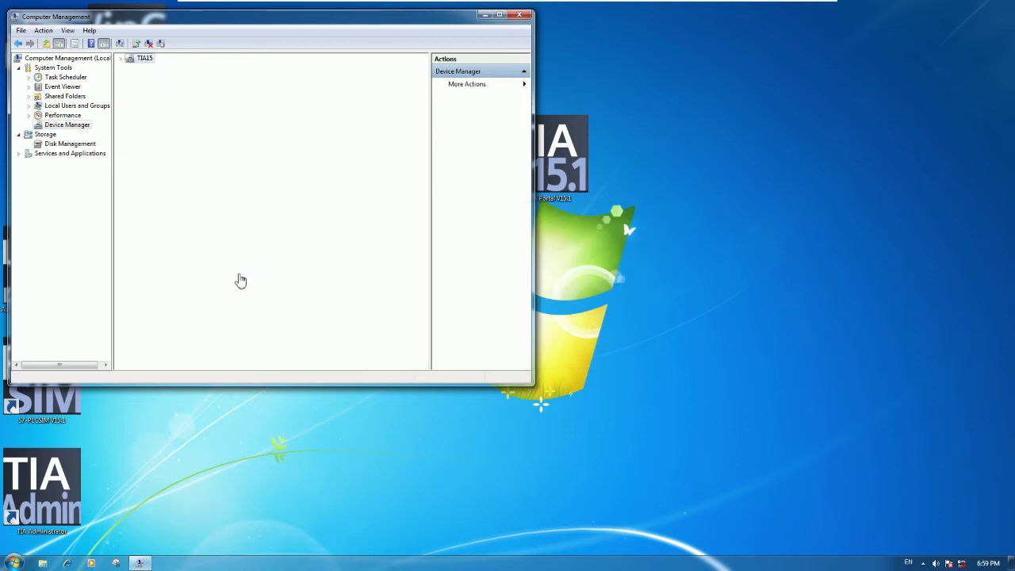
click(219, 278)
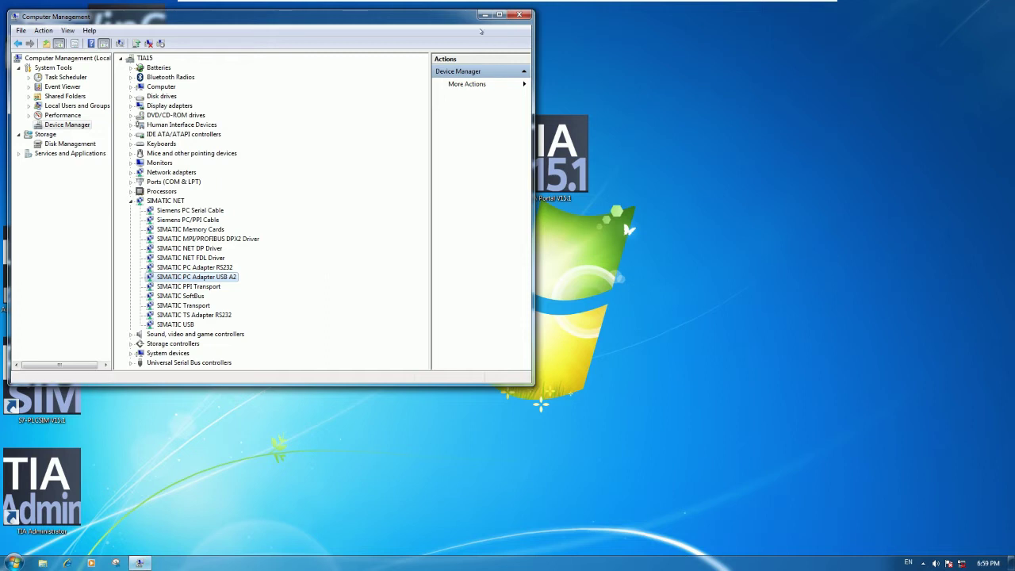
click(484, 14)
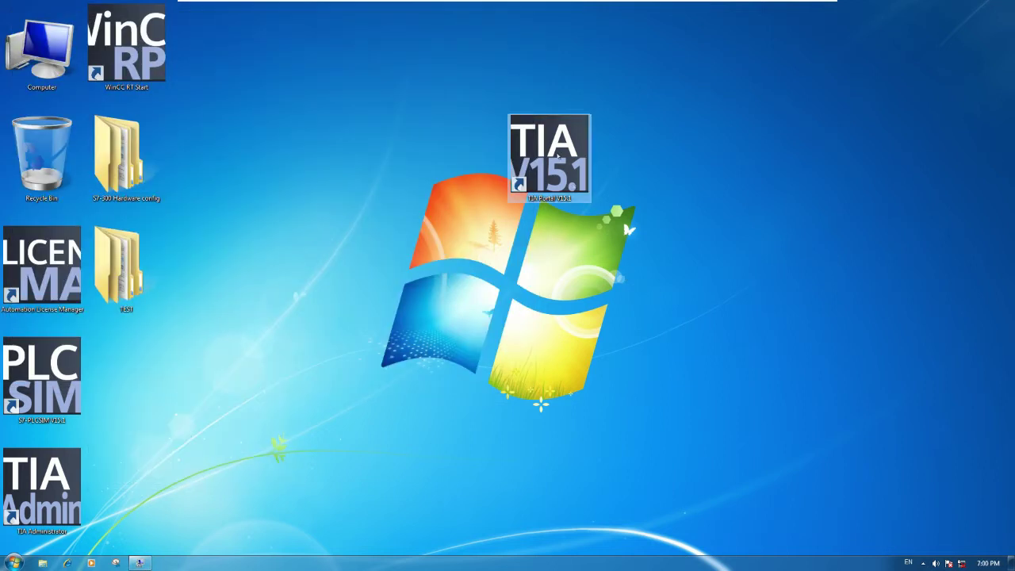
Launch TIA Portal V15.1 from the desktop and minimize its window.
double_click(547, 147)
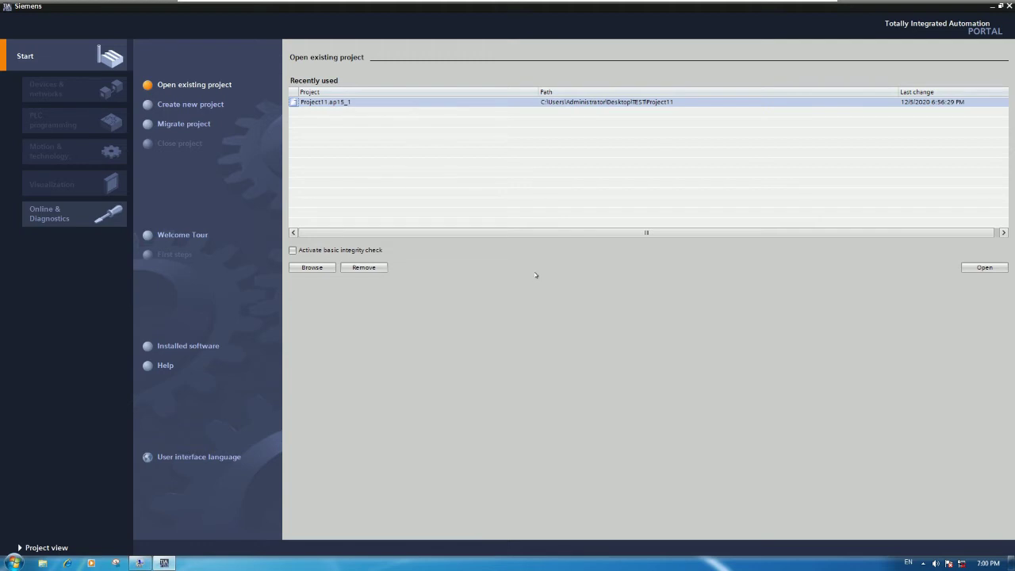
click(992, 5)
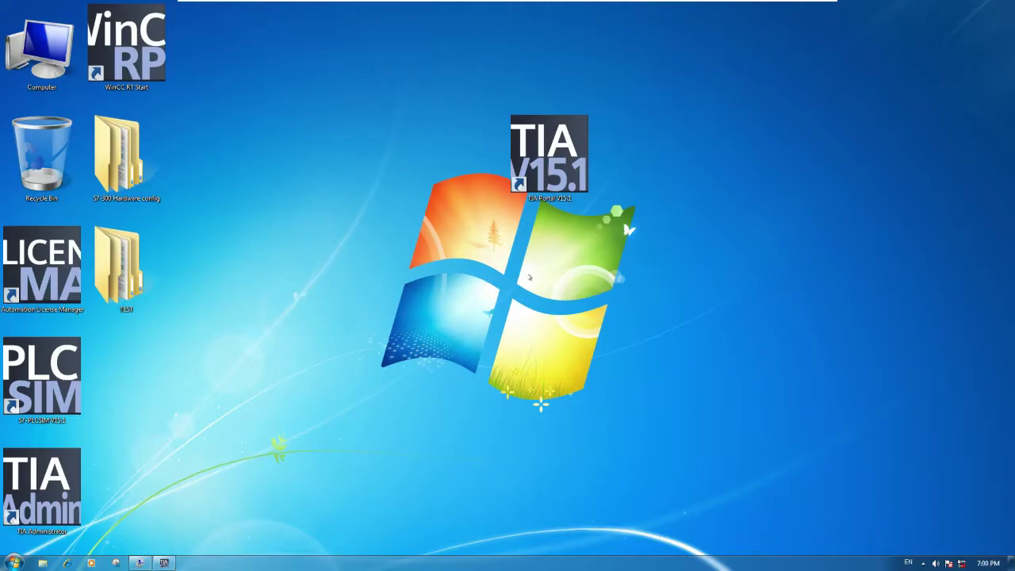
Create a desktop folder named "Uploading from PLC S7-300" and place it level with the TIA Portal V15.1 shortcut.
right_click(706, 217)
mouse_move(760, 304)
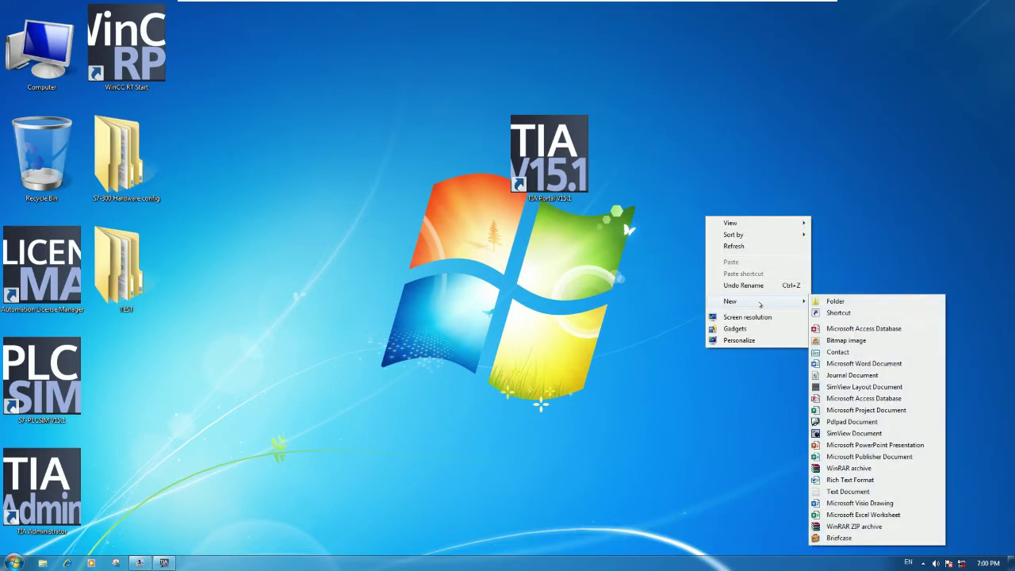
click(833, 302)
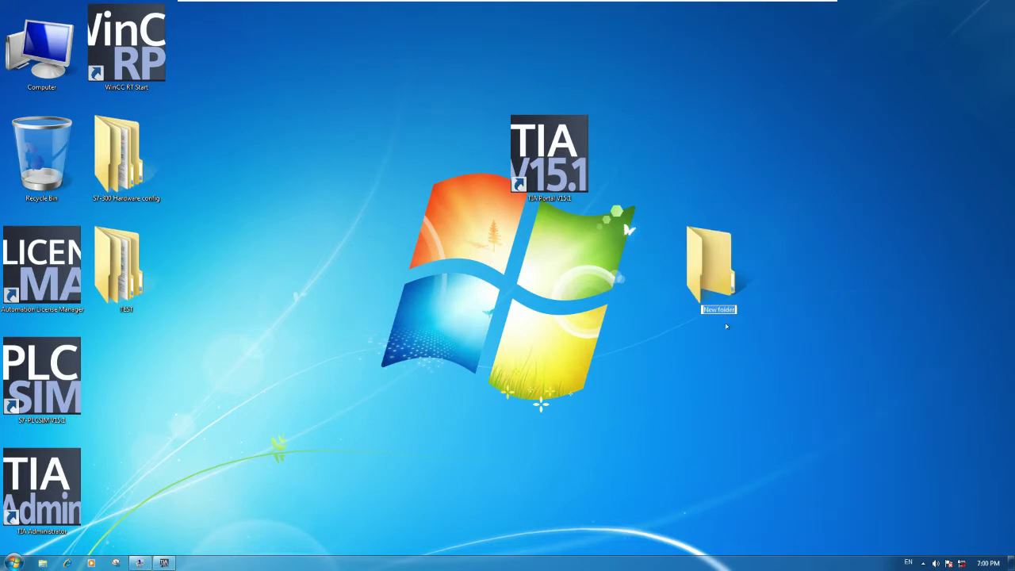
text(Uploading from PLC S7-)
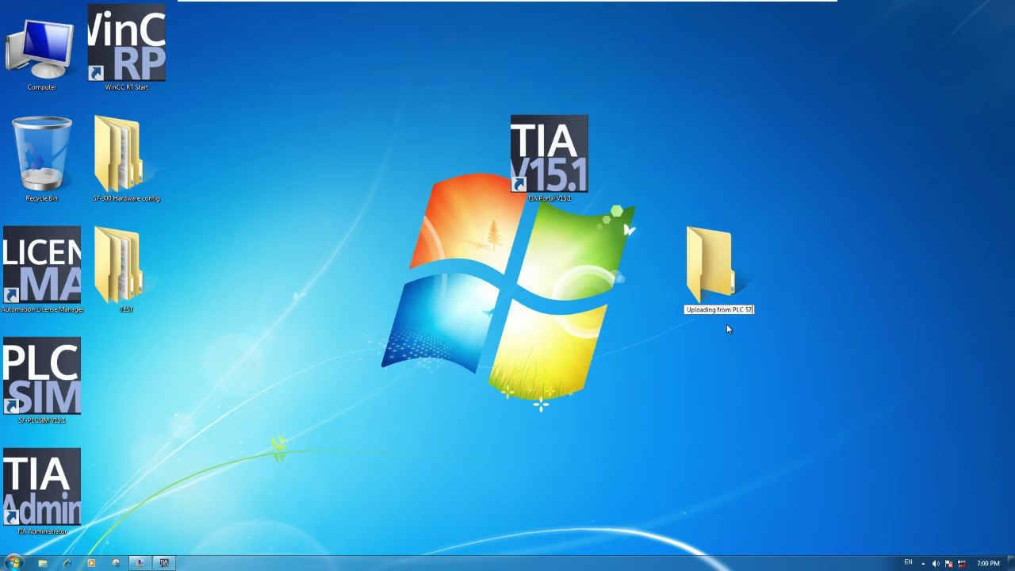
text(300)
key(Return)
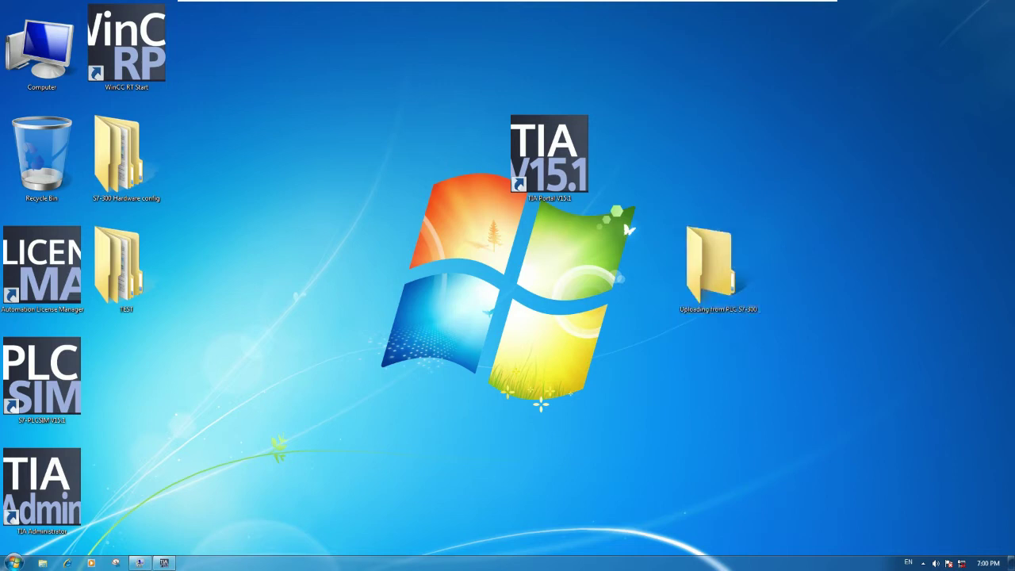
drag(718, 266, 714, 154)
click(691, 261)
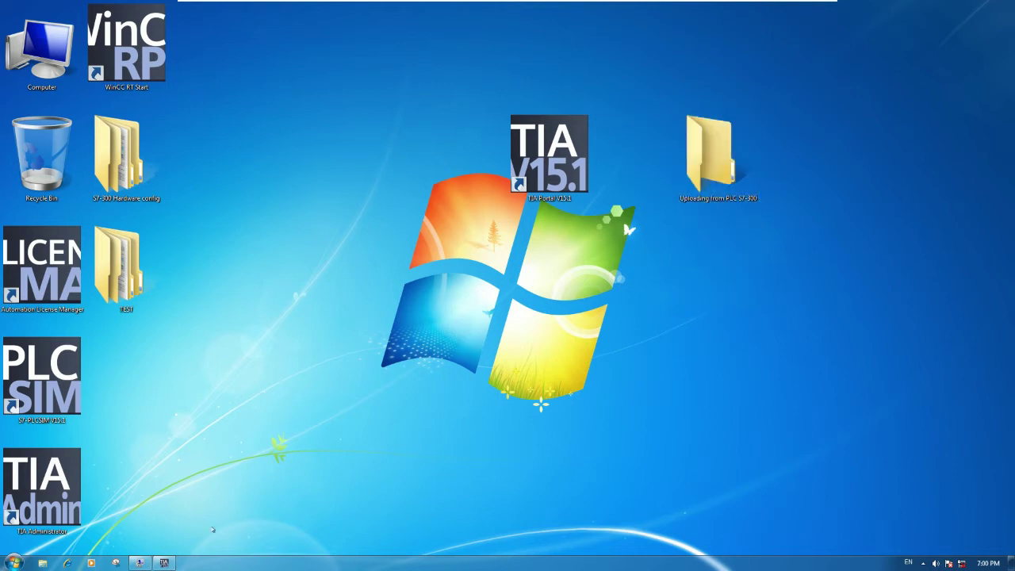
Switch back to TIA Portal and start a new project with the name "Uploading".
click(164, 563)
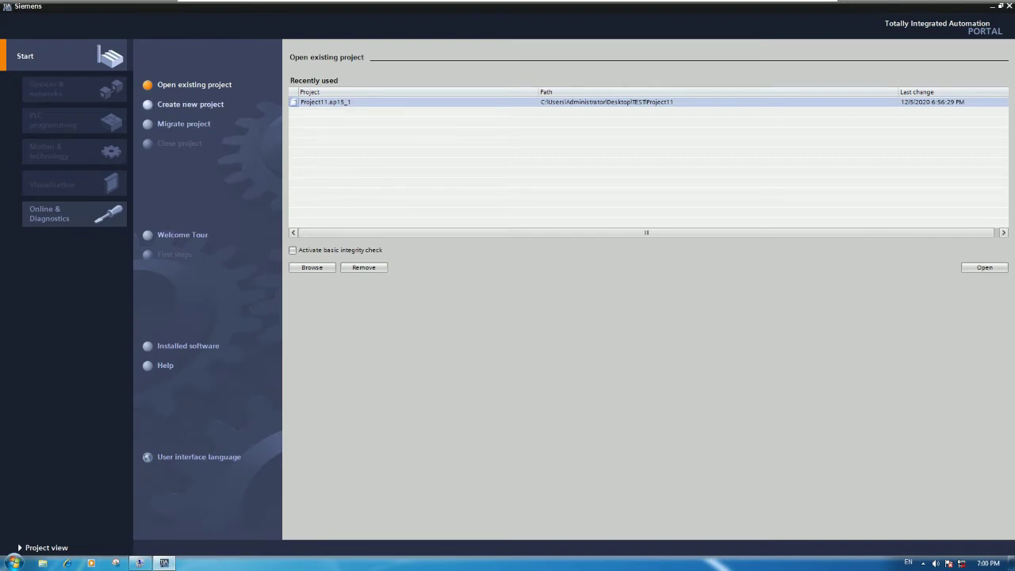
click(178, 105)
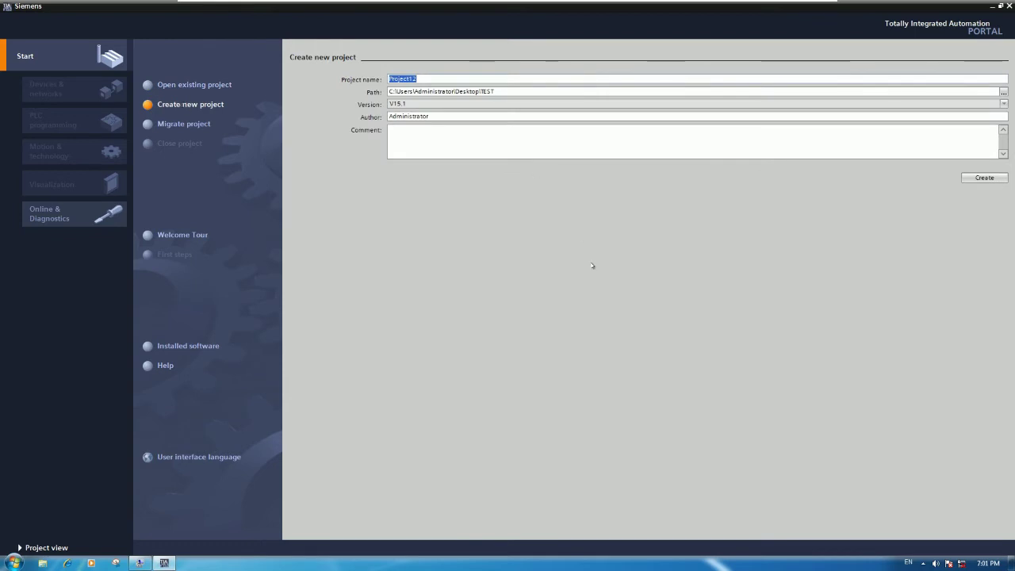
text(U)
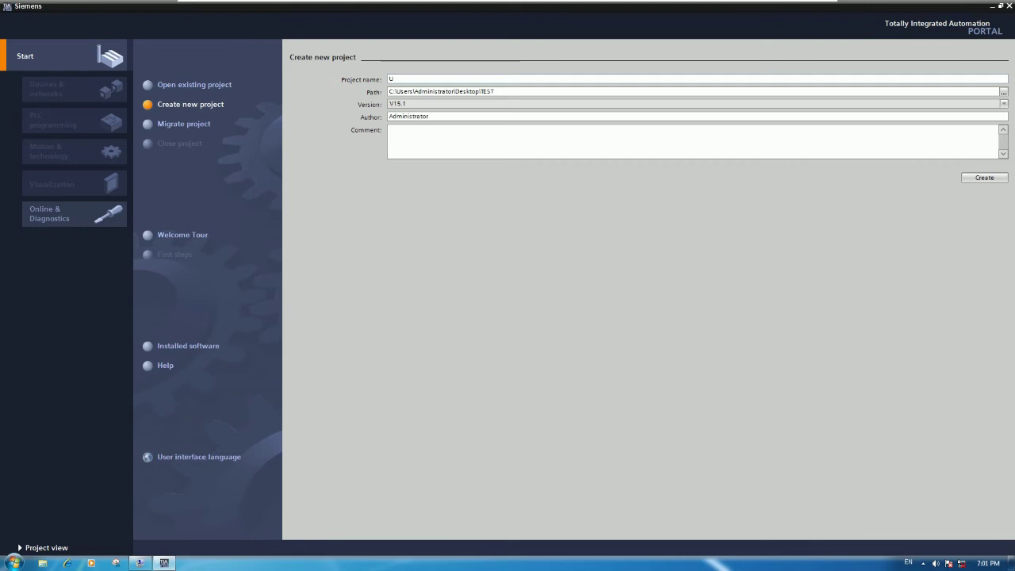
text(loa)
key(BackSpace)
key(BackSpace)
text(ploading)
Create the project in the desktop folder "Uploading from PLC S7-300" and open it in the project view.
click(1003, 92)
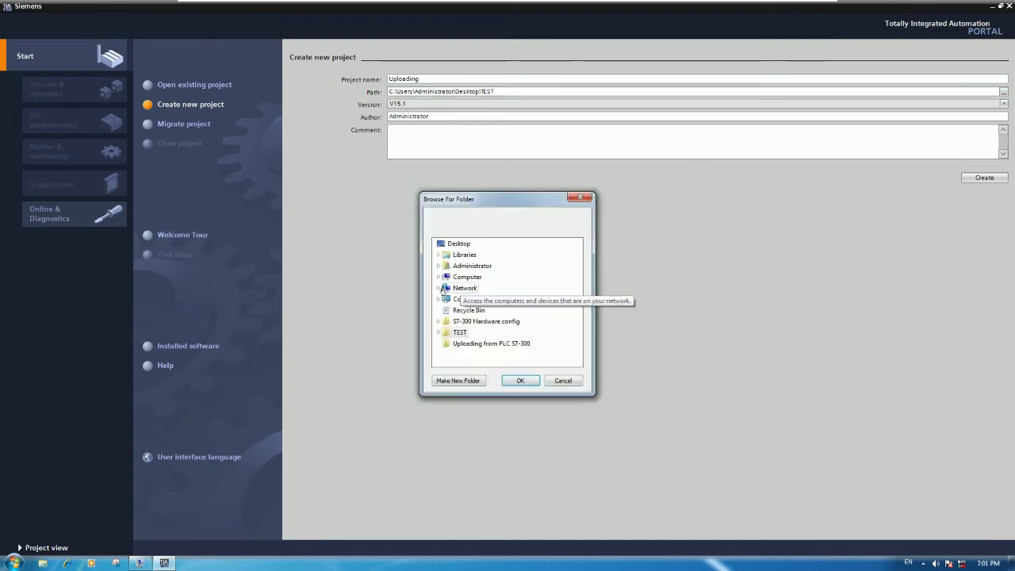
click(485, 347)
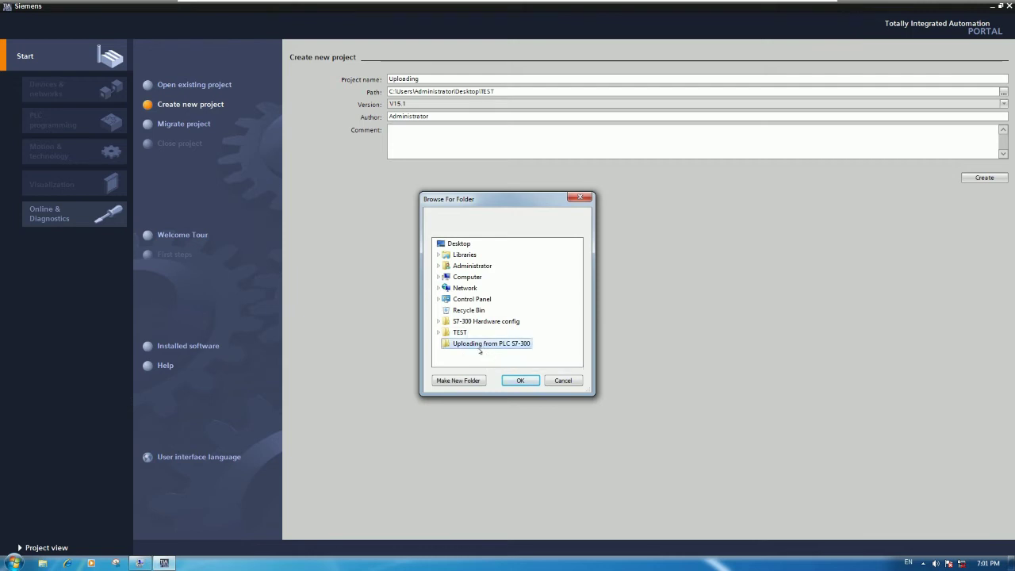
click(520, 381)
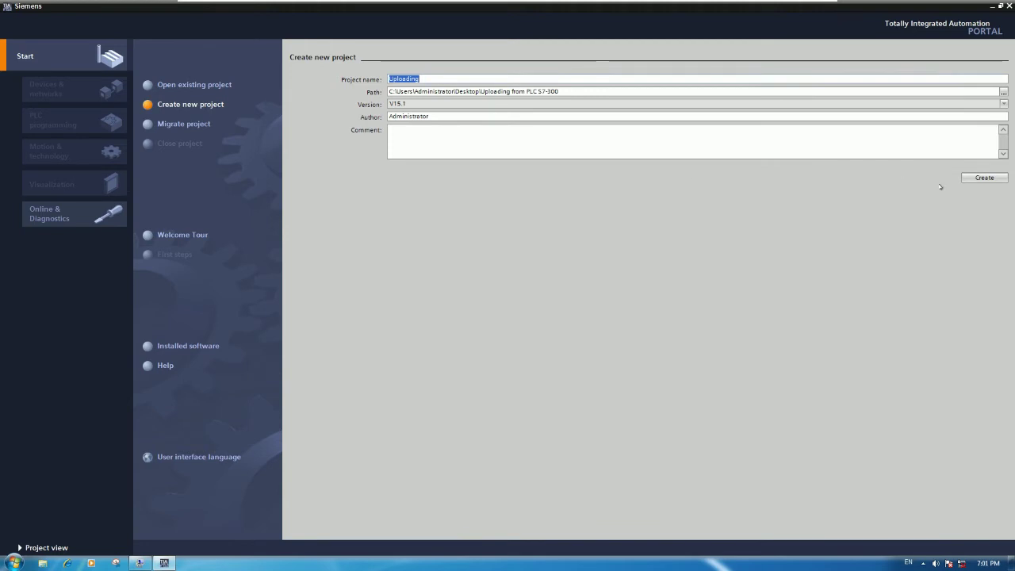
click(985, 180)
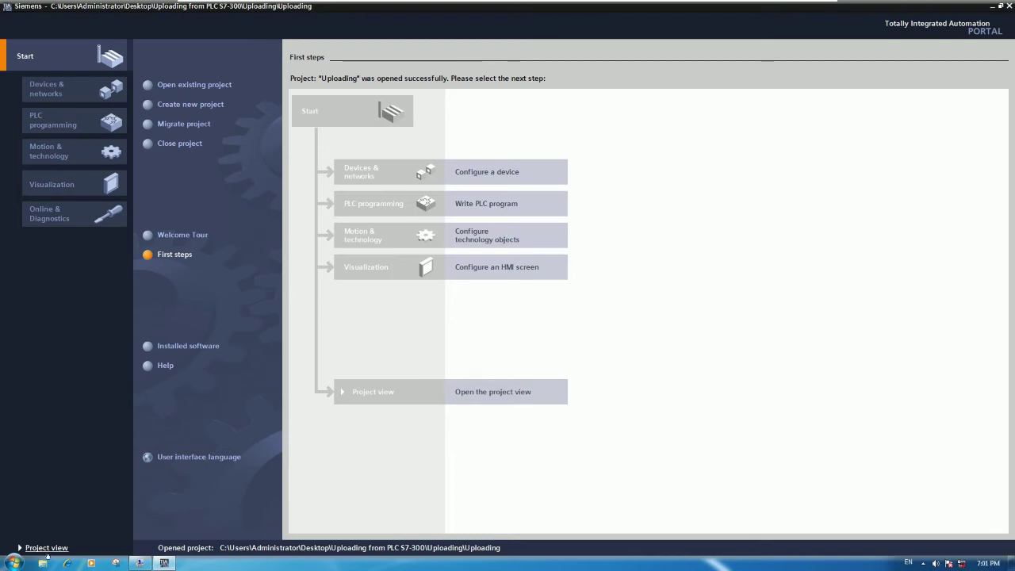
click(40, 548)
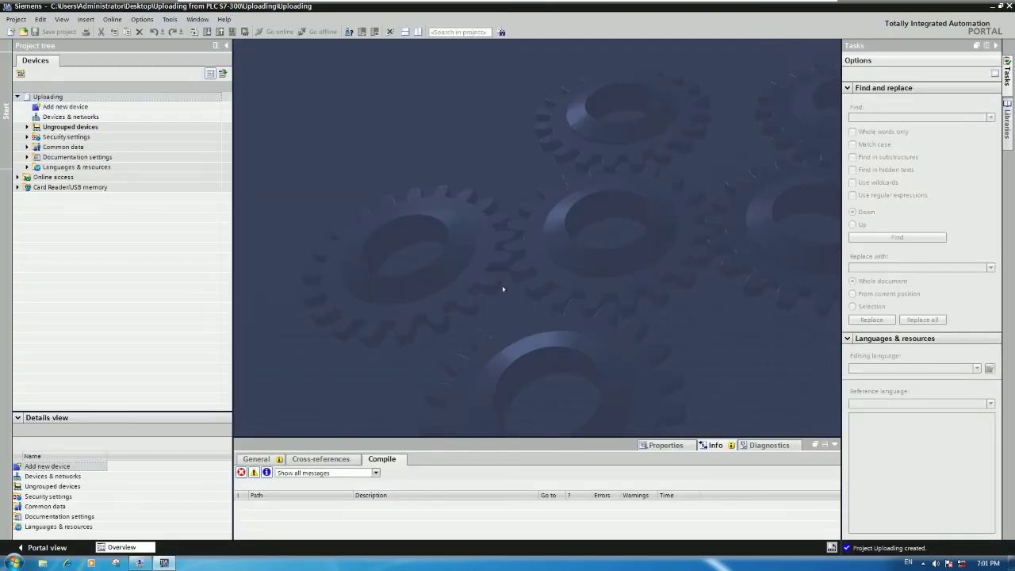
click(170, 19)
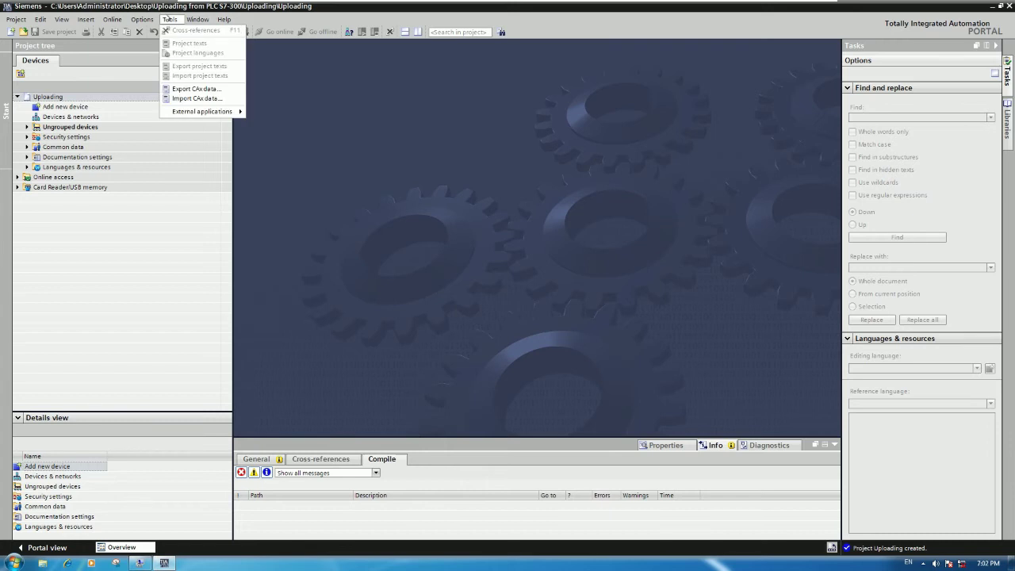
click(138, 233)
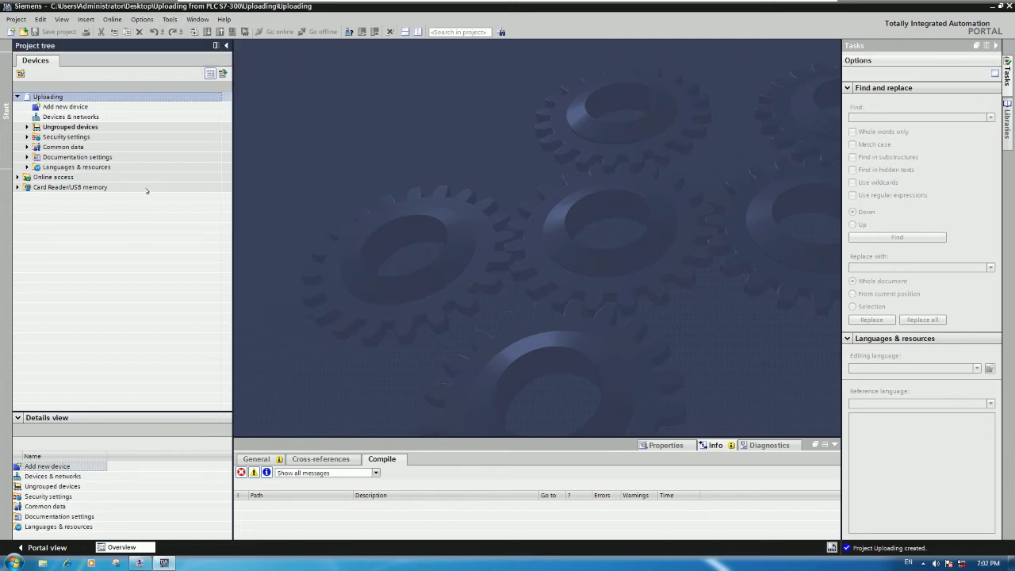
Start uploading a device as a new station with hardware and software into the project.
click(60, 107)
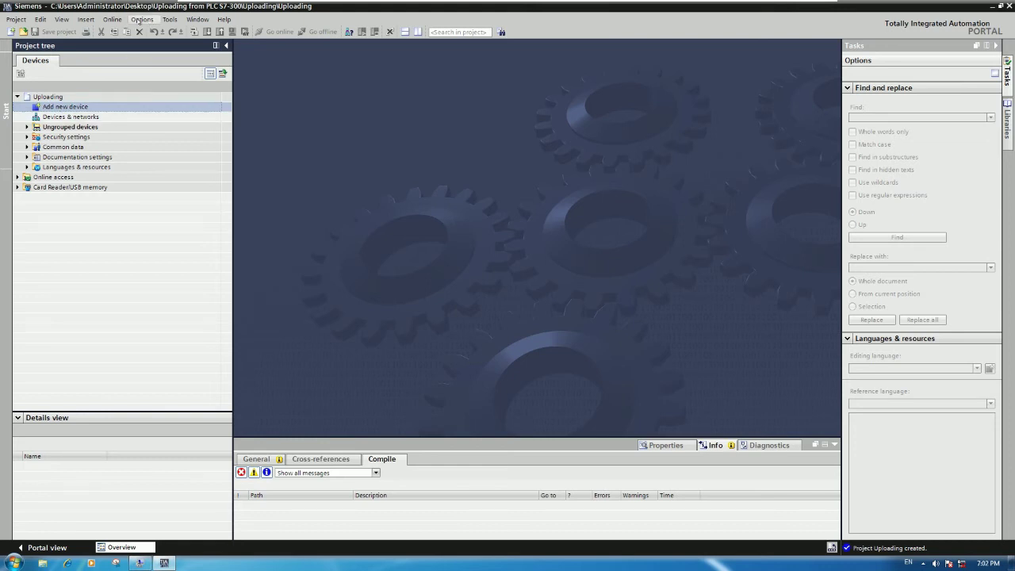
click(112, 20)
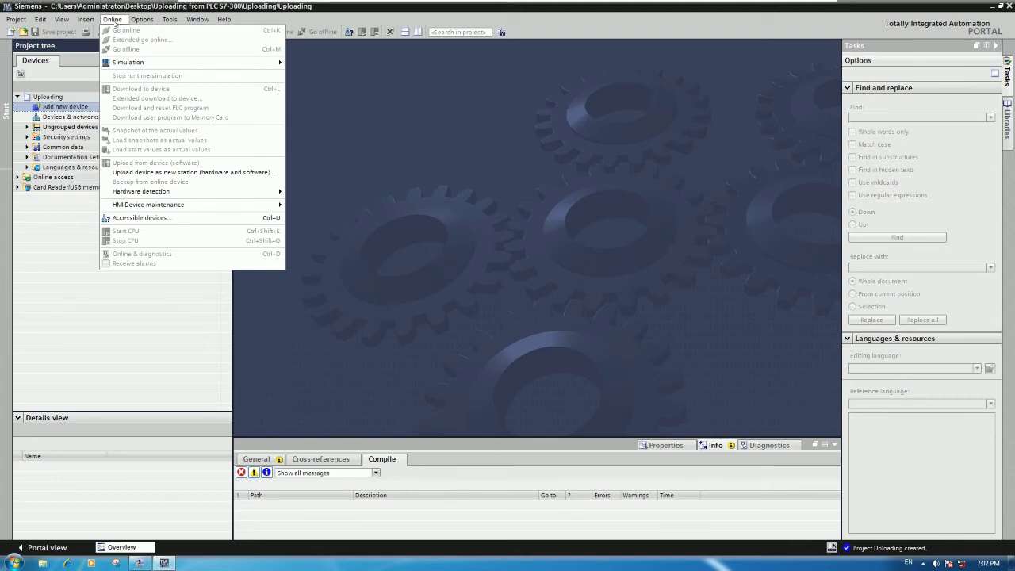
click(69, 127)
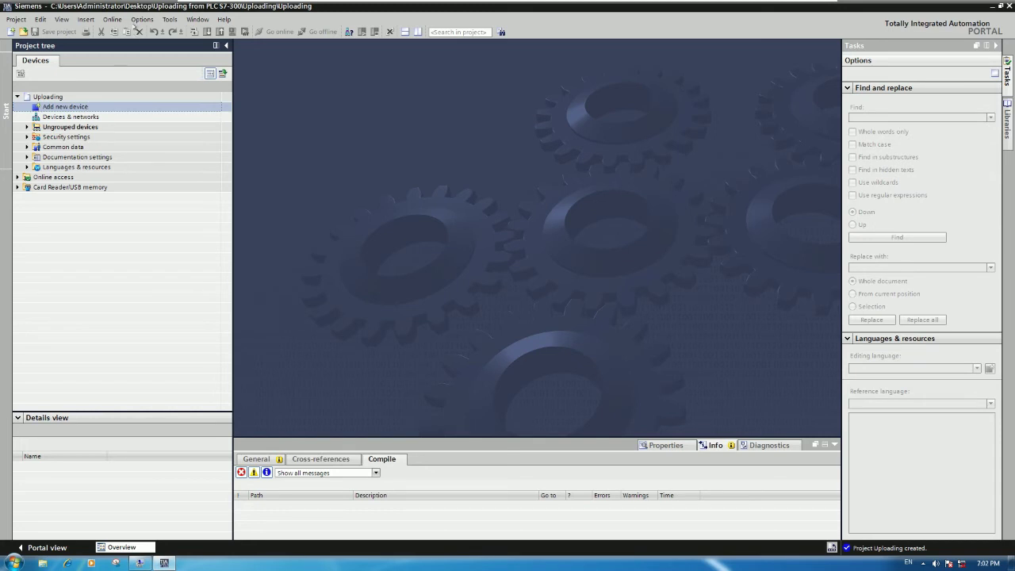
click(114, 20)
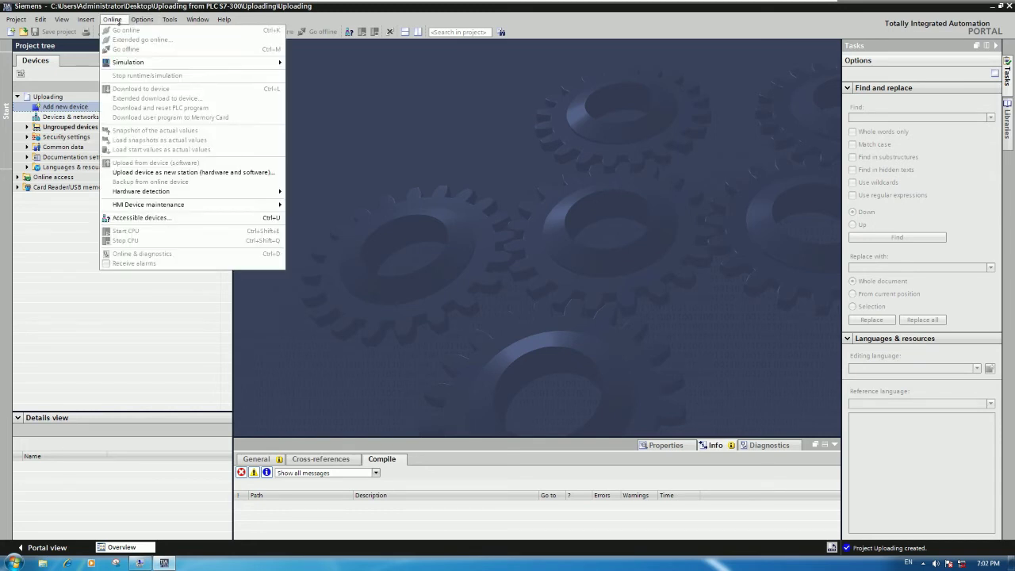
click(182, 175)
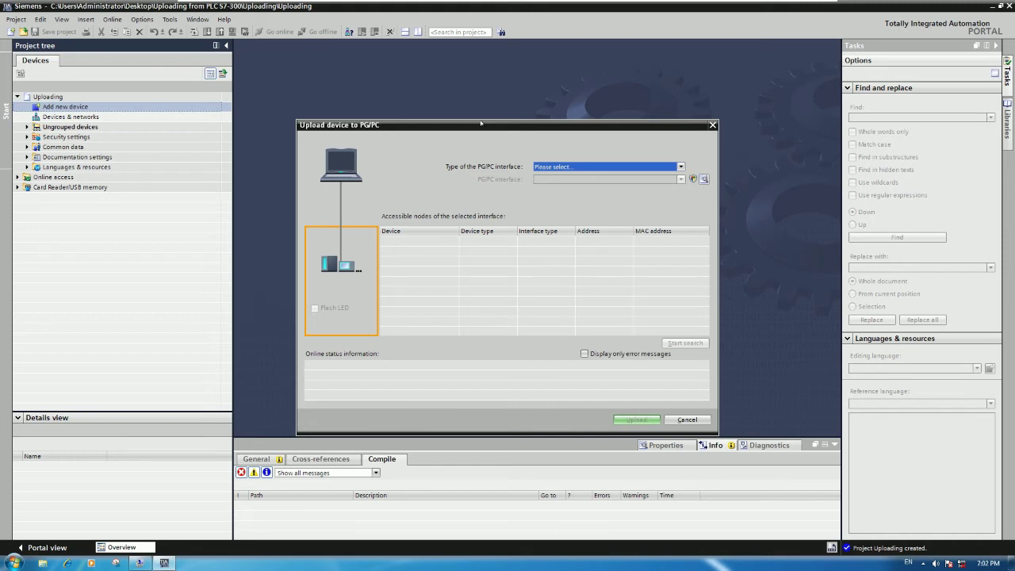
Set the type of the PG/PC interface to MPI and search for its accessible nodes.
click(577, 167)
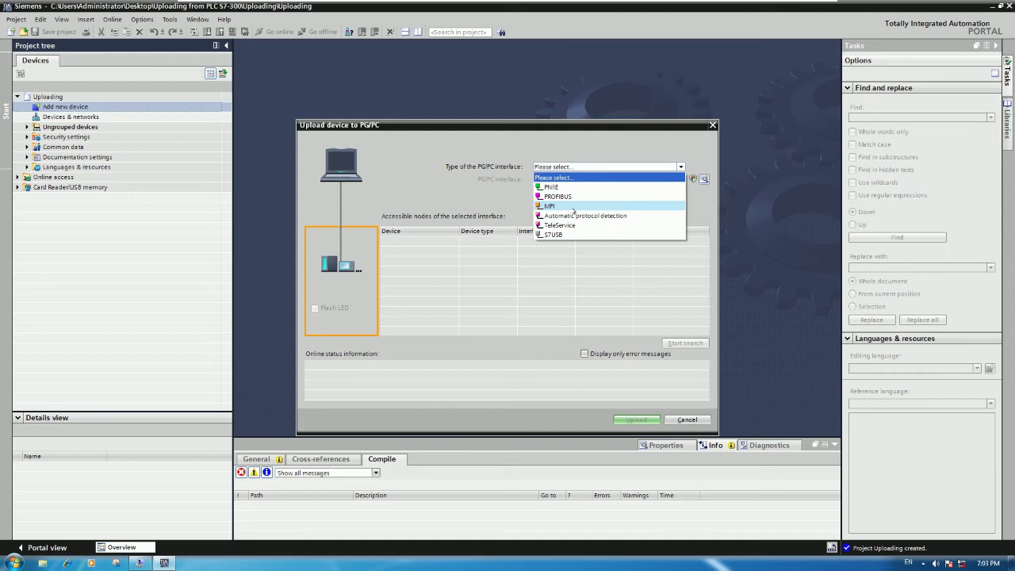
click(507, 203)
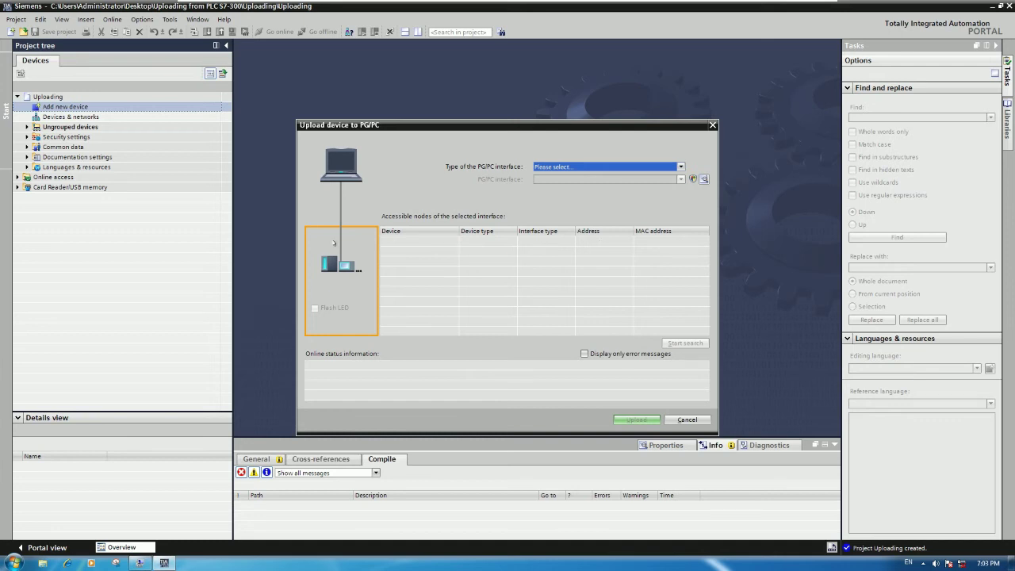
click(600, 167)
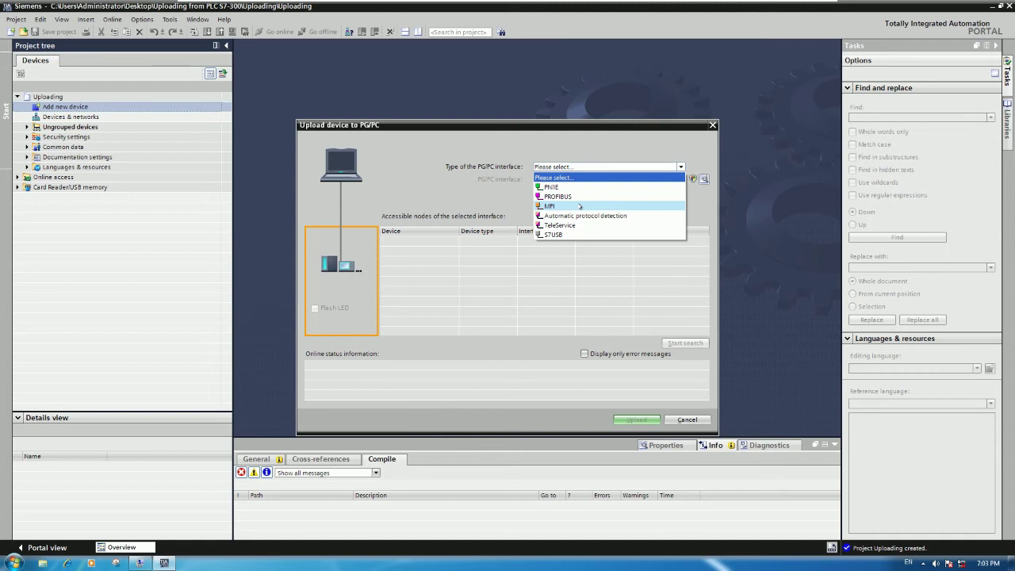
click(580, 206)
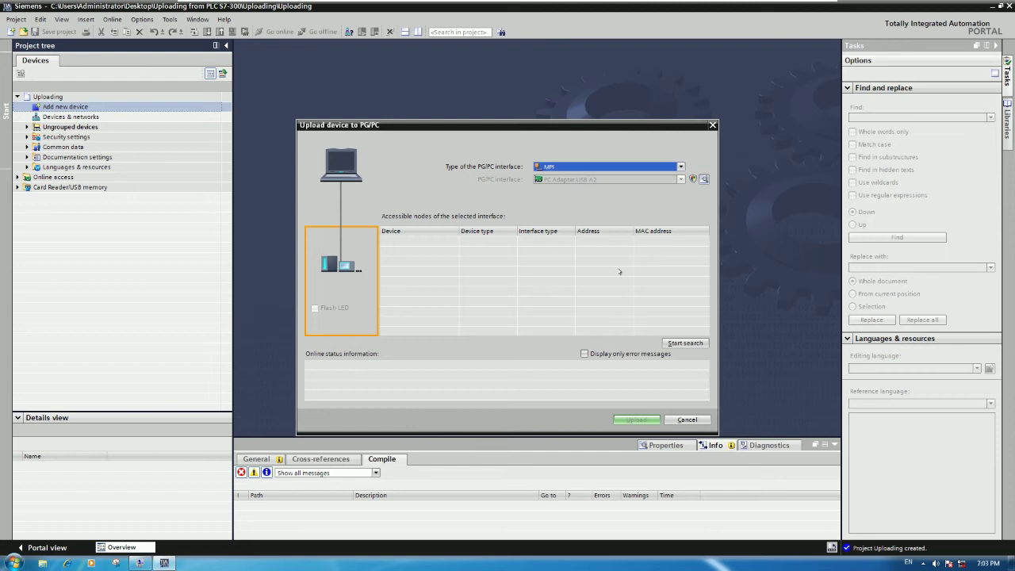
click(686, 343)
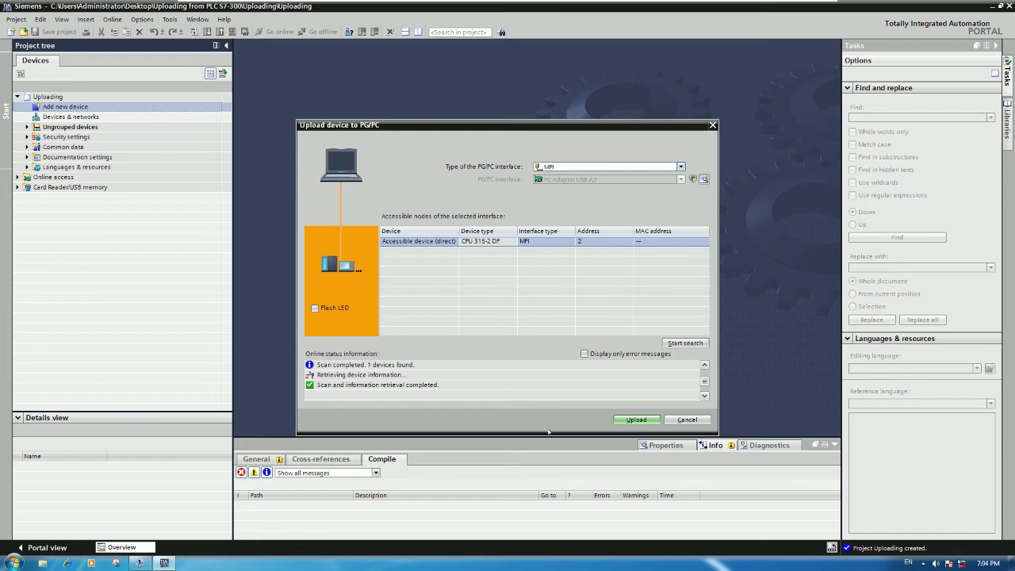
Upload the accessible CPU 315-2 DP into the project and enlarge the message area to show the whole upload log.
click(638, 422)
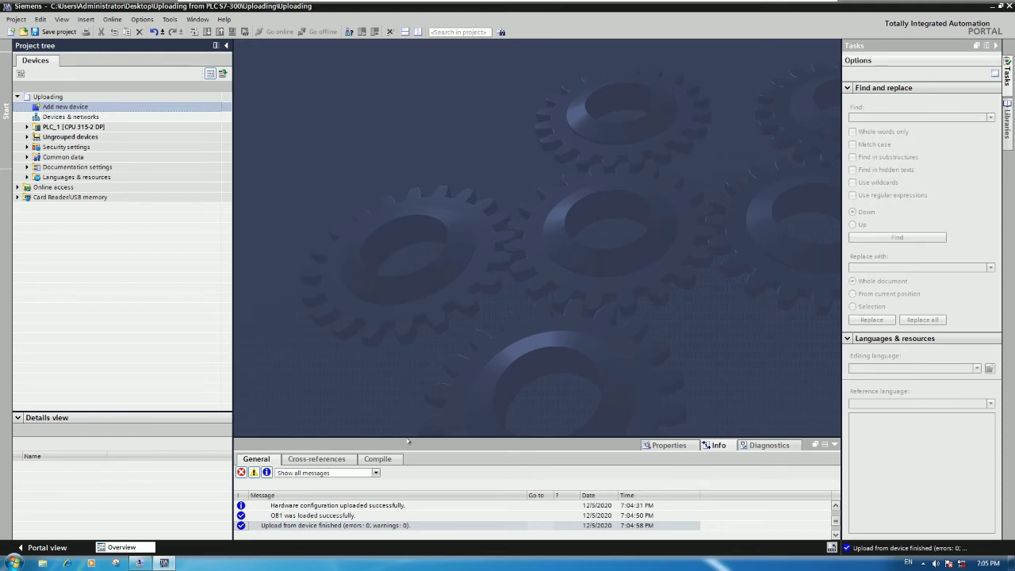
drag(407, 435, 406, 399)
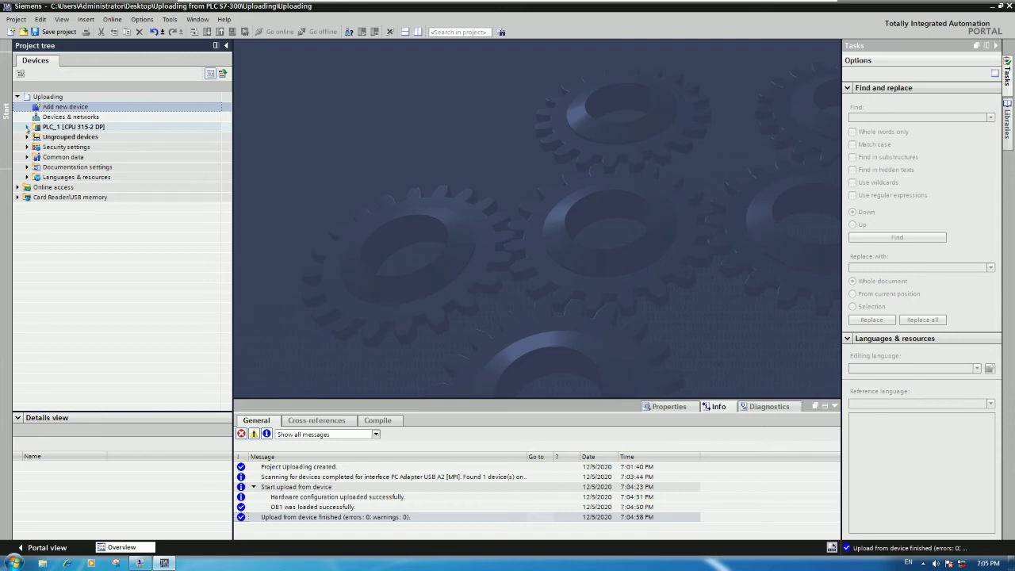
Expand PLC_1 and its local modules, and go through the CPU, digital input, relay output and analog modules one by one.
click(27, 127)
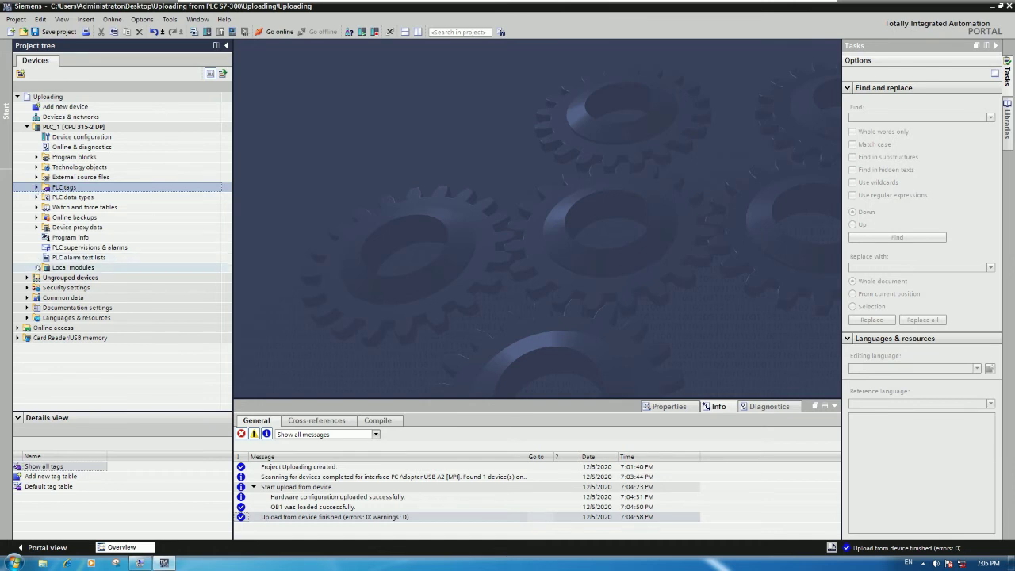
click(36, 267)
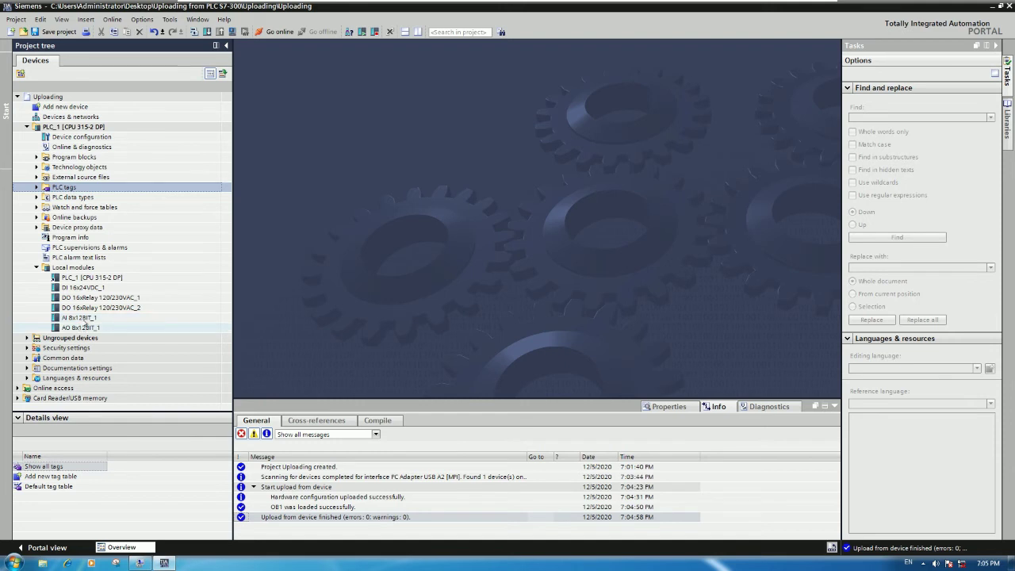
click(91, 278)
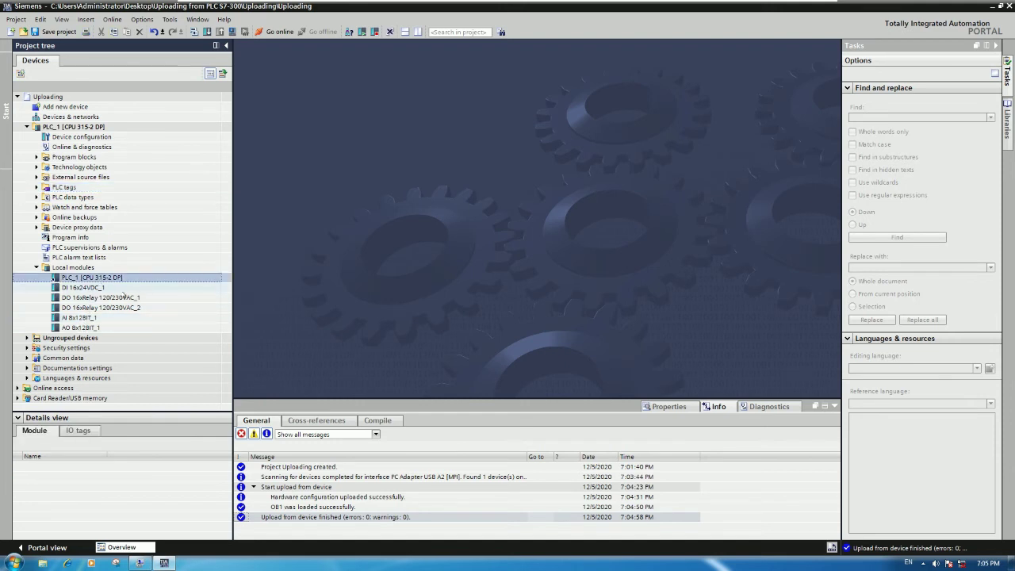
click(95, 289)
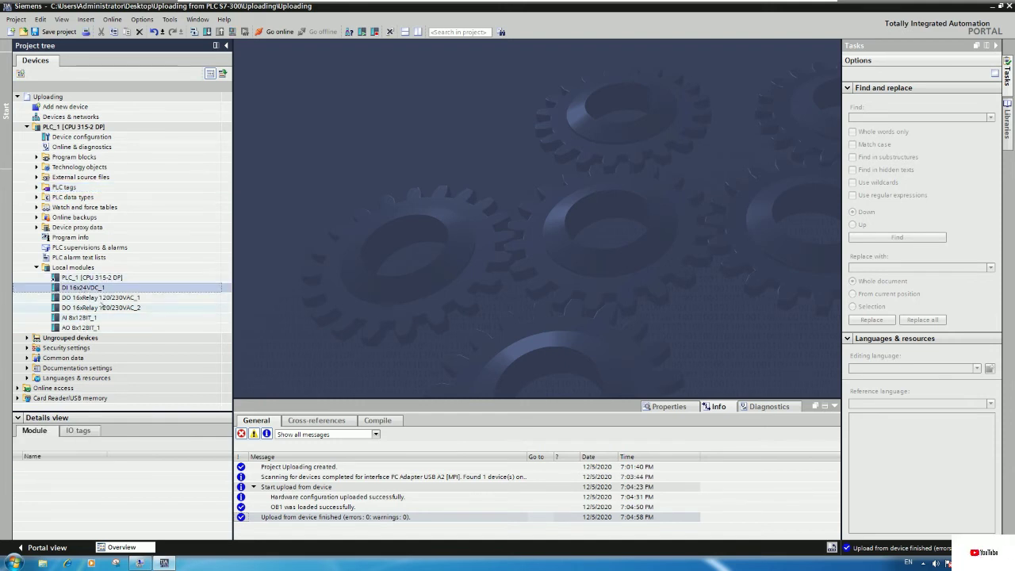
click(93, 299)
click(94, 308)
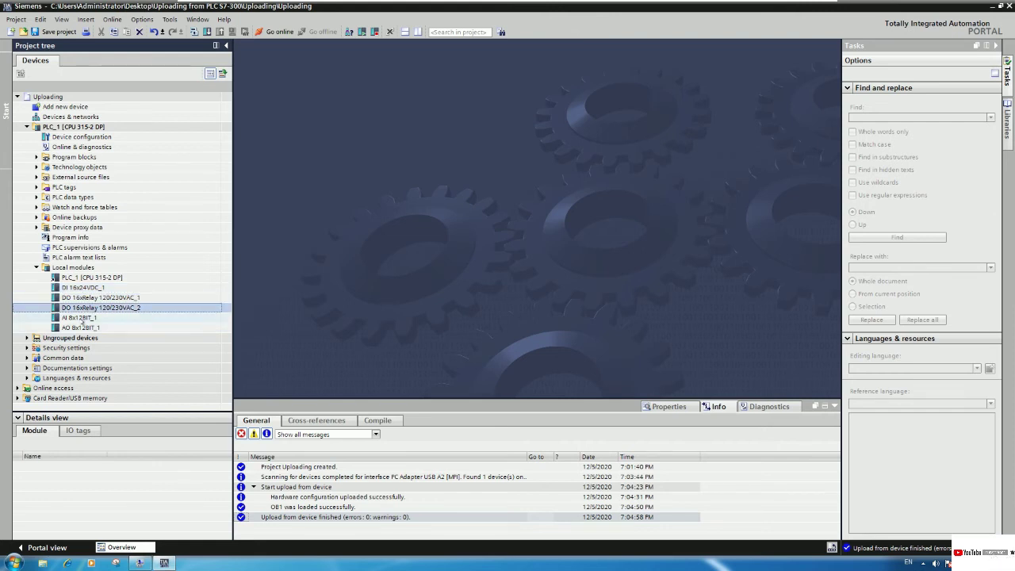
click(83, 318)
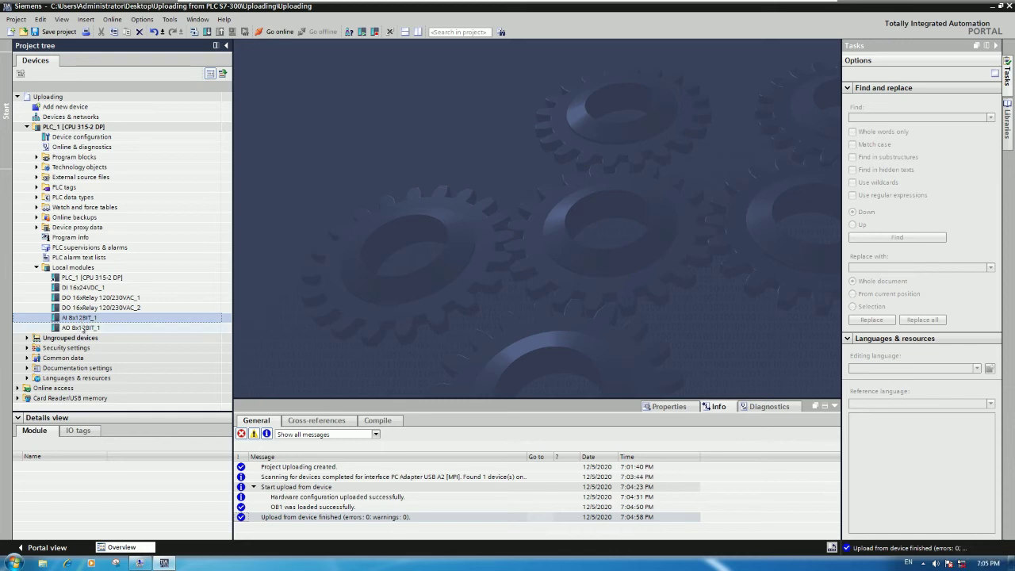
click(83, 328)
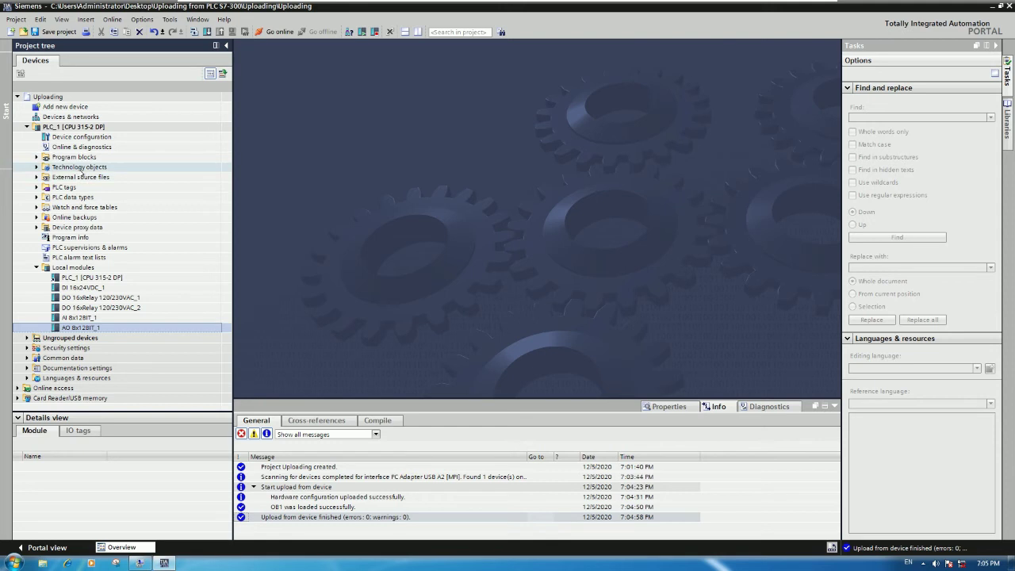
Expand the PLC tags and program blocks of PLC_1 and open block OB1.
click(36, 187)
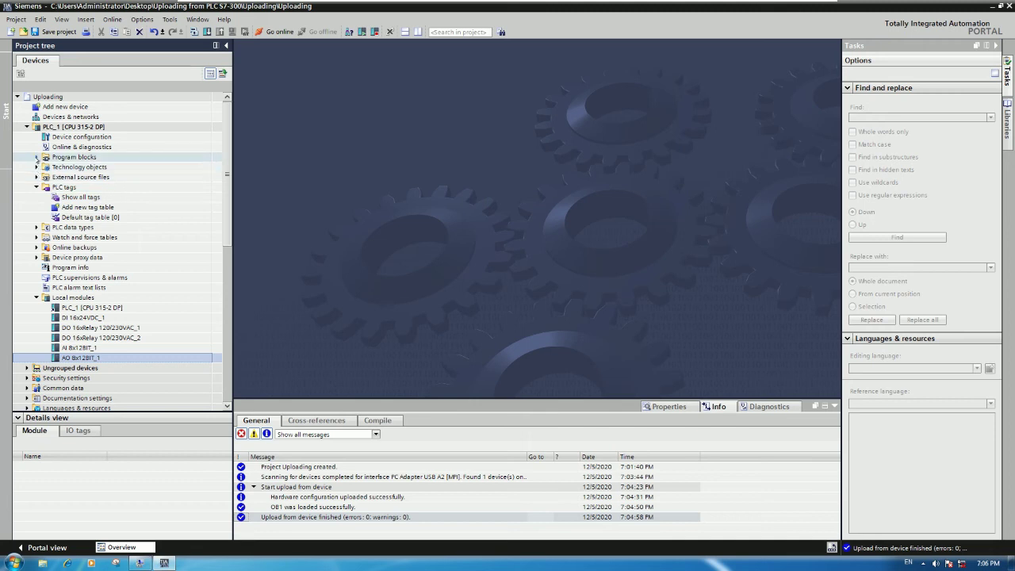
click(36, 157)
click(77, 177)
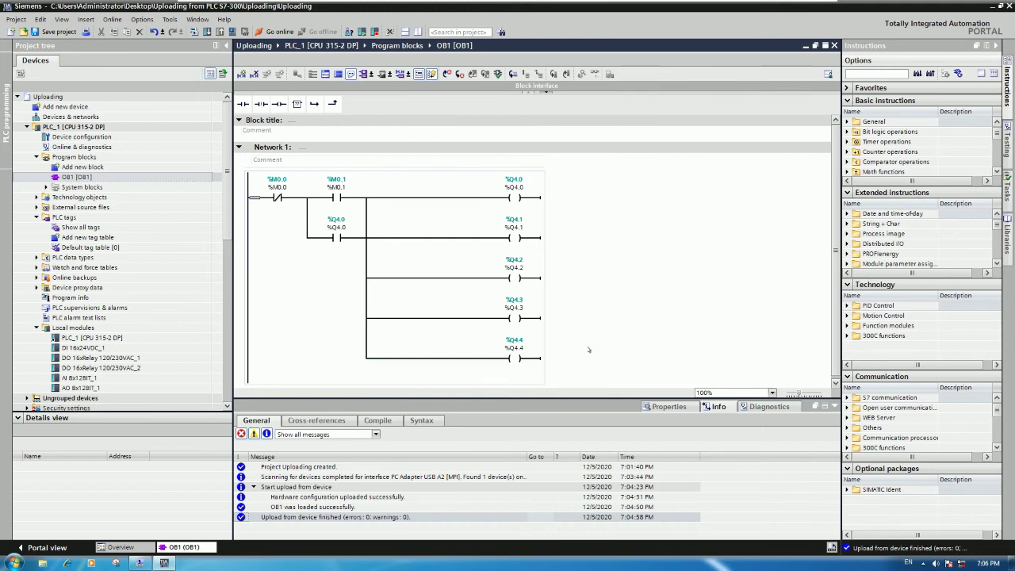
click(570, 234)
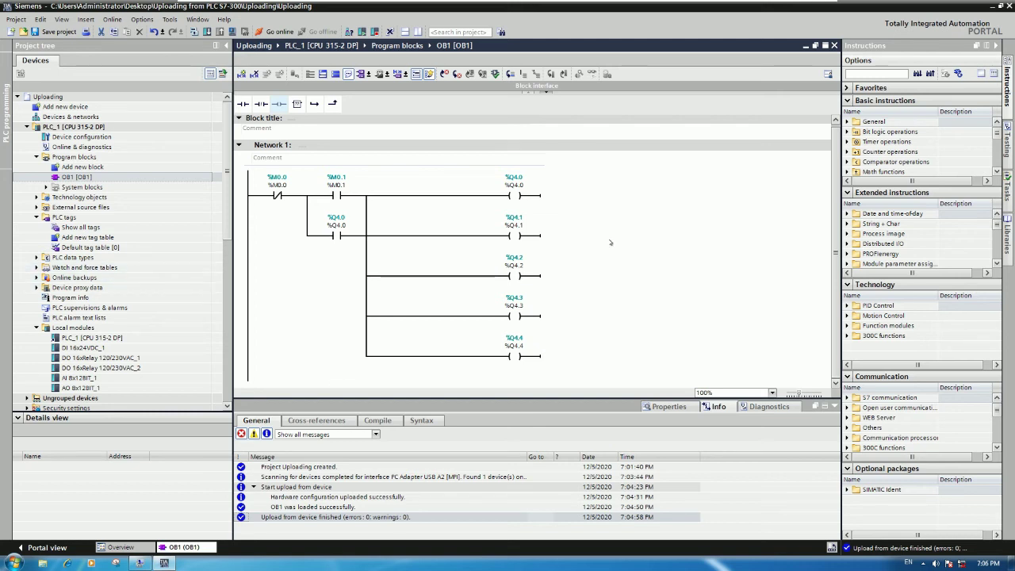
Add a parallel branch below the Q4.4 coil in Network 1 with an output coil addressed Q4.5.
click(382, 361)
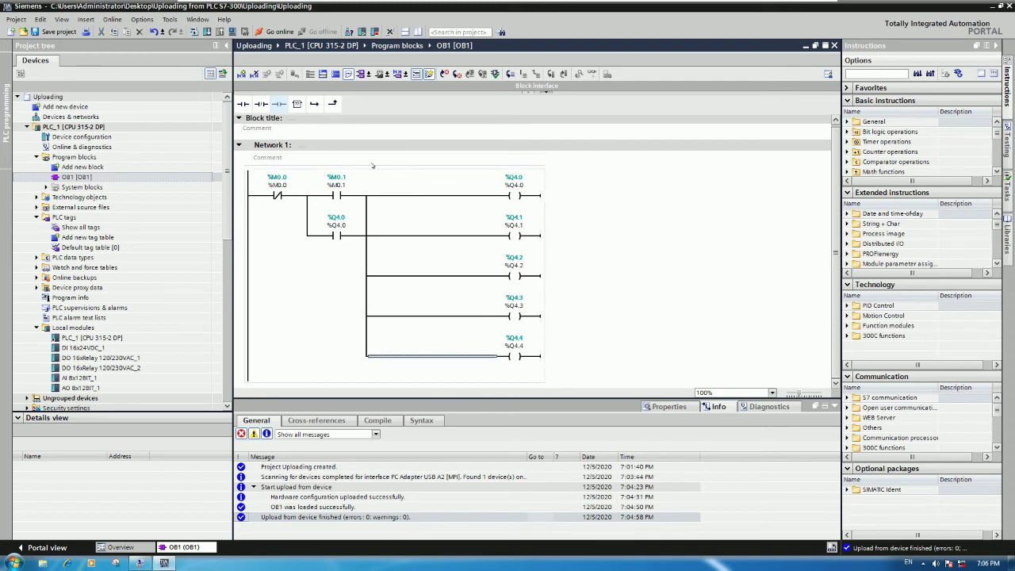
click(314, 103)
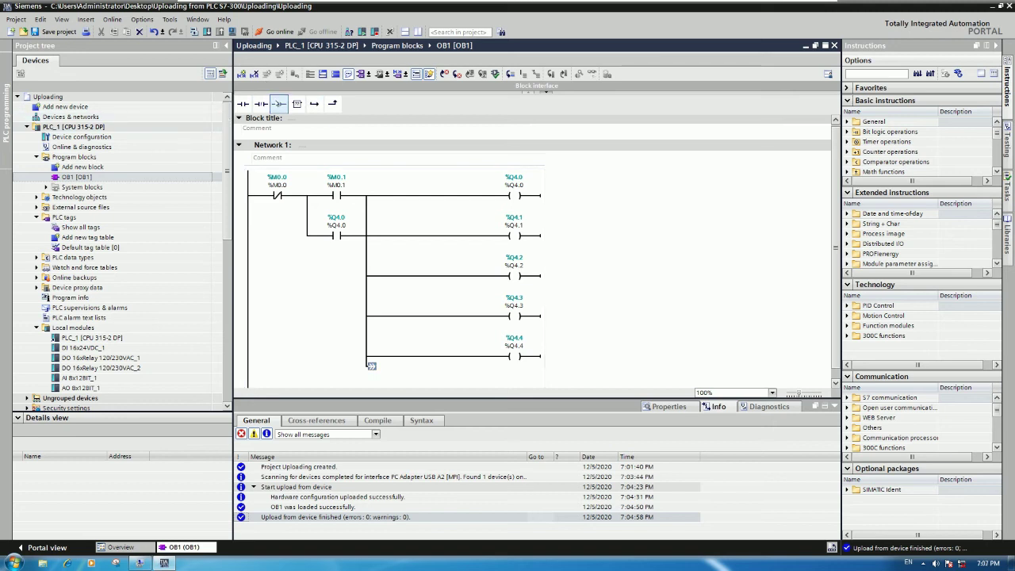
click(279, 104)
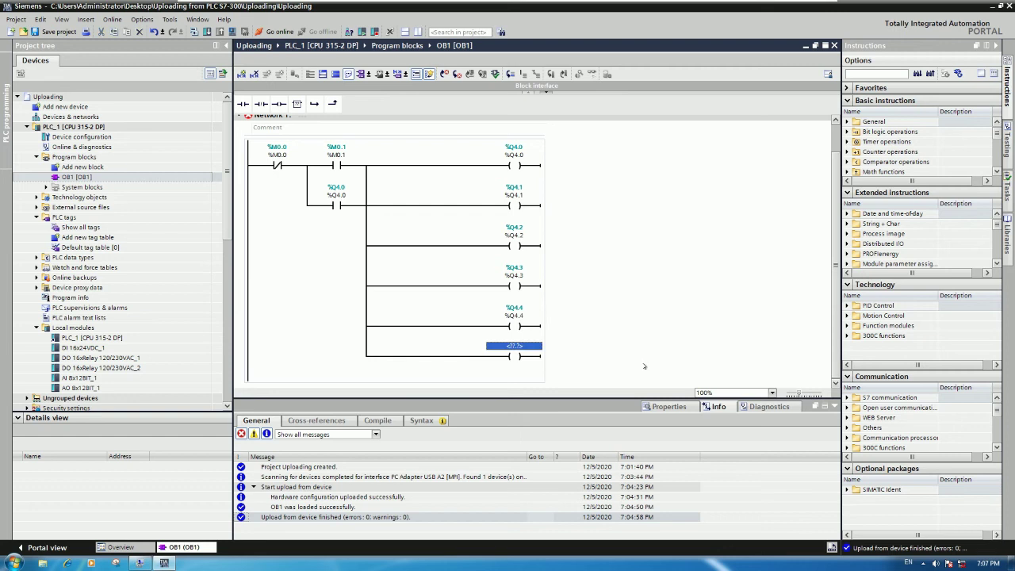
text(q4.)
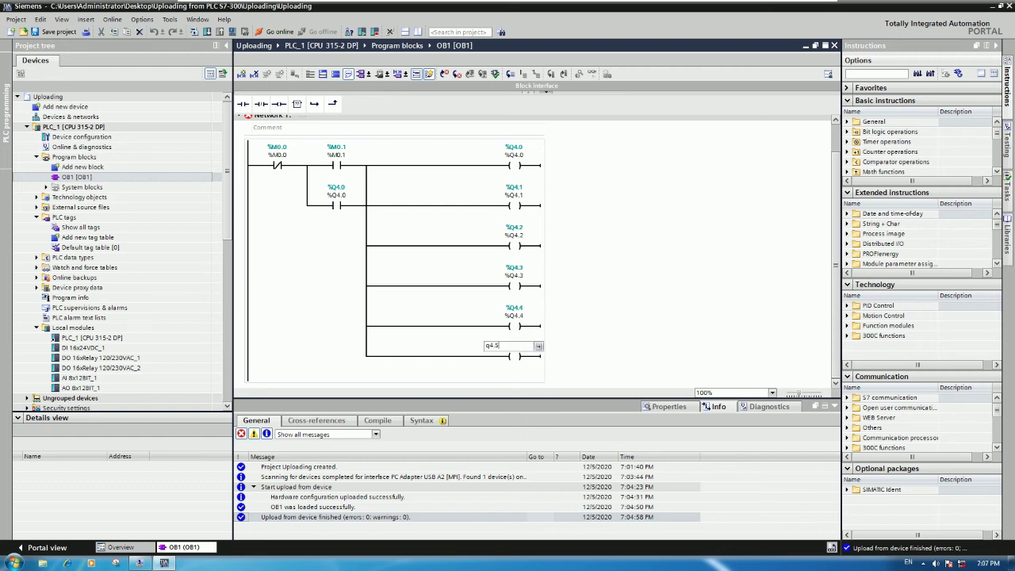
text(5)
key(Return)
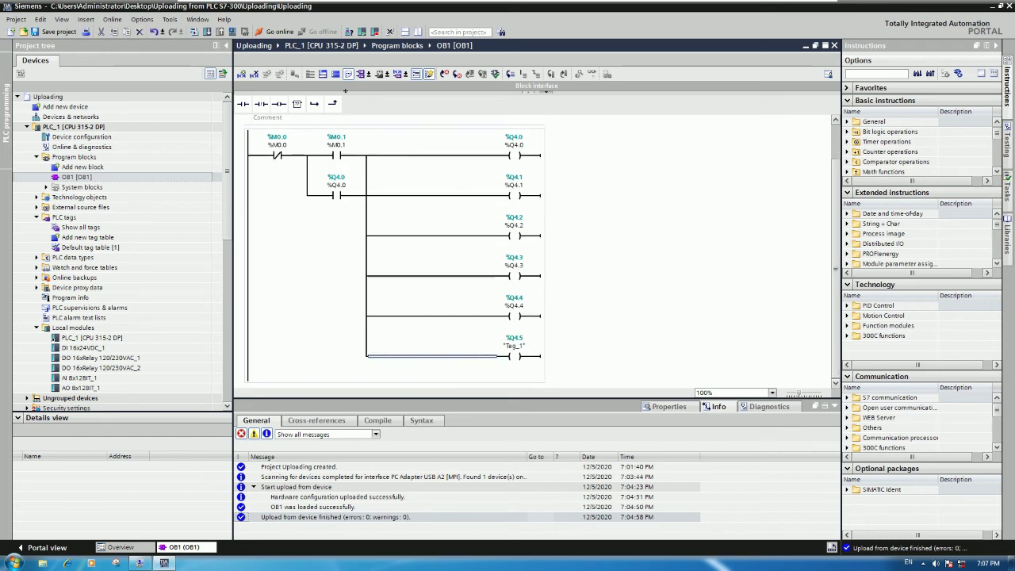
Add another parallel branch below the Q4.5 coil with an output coil addressed Q4.6.
click(314, 103)
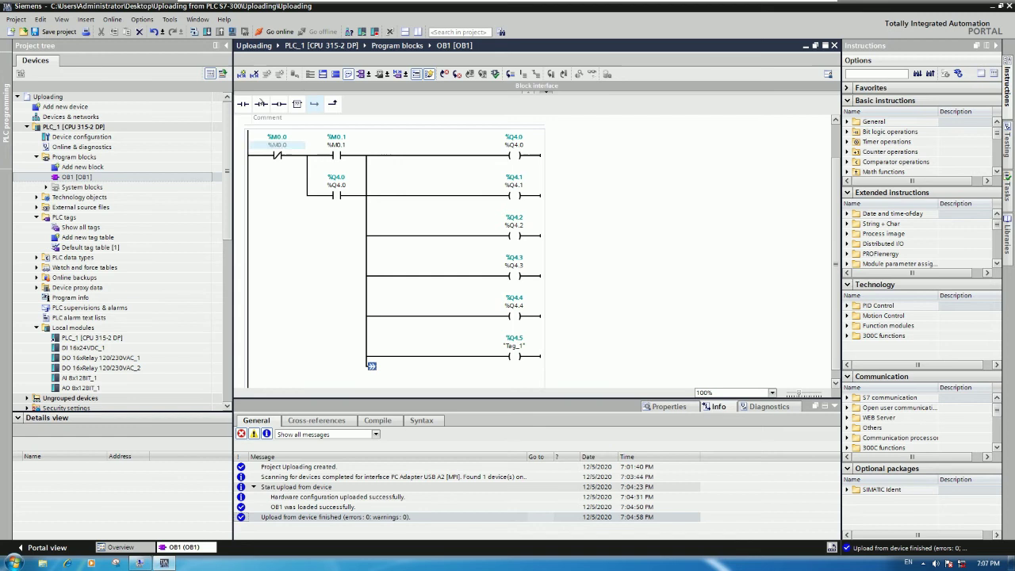
click(279, 103)
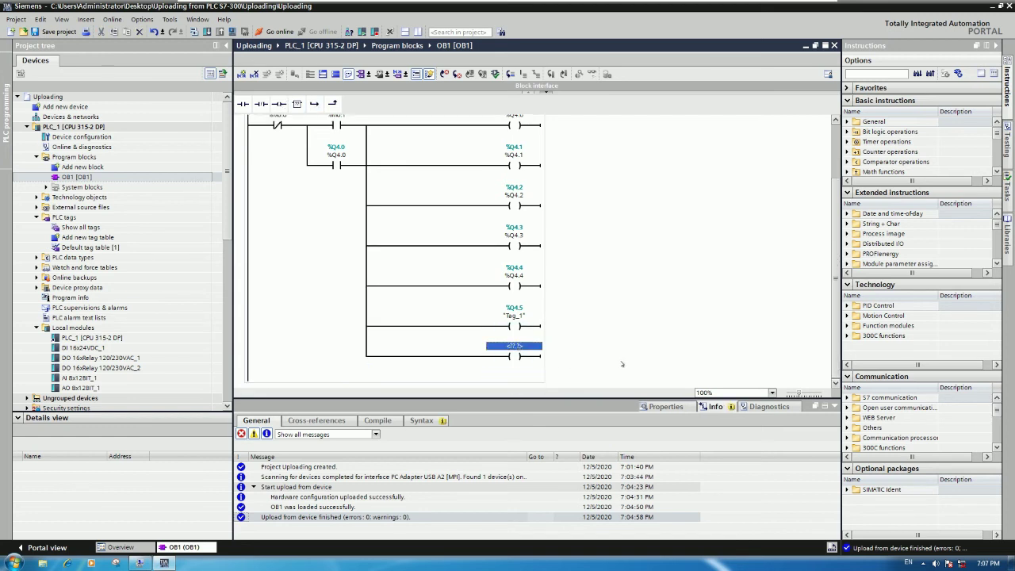
text(q4.6)
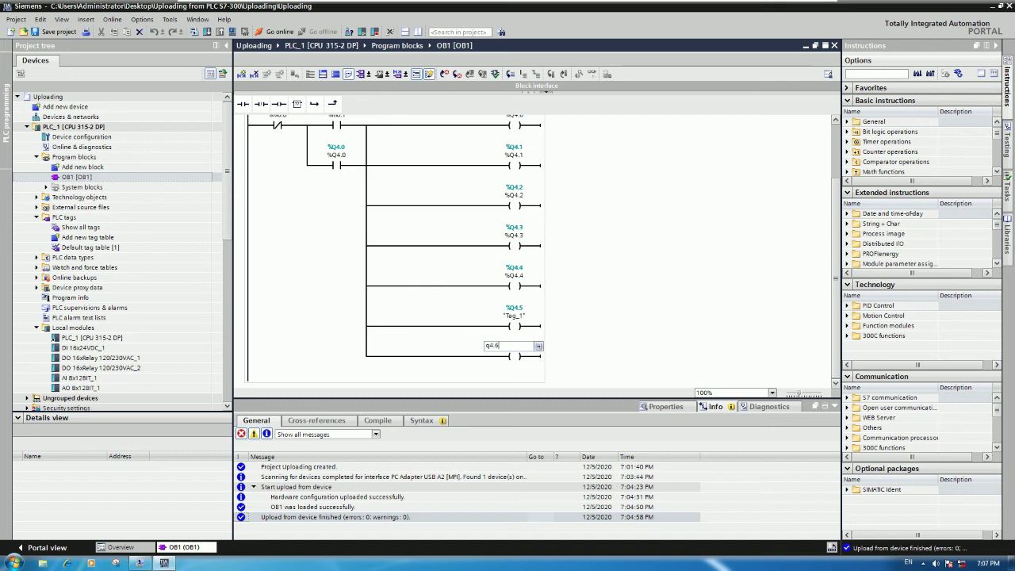
key(Return)
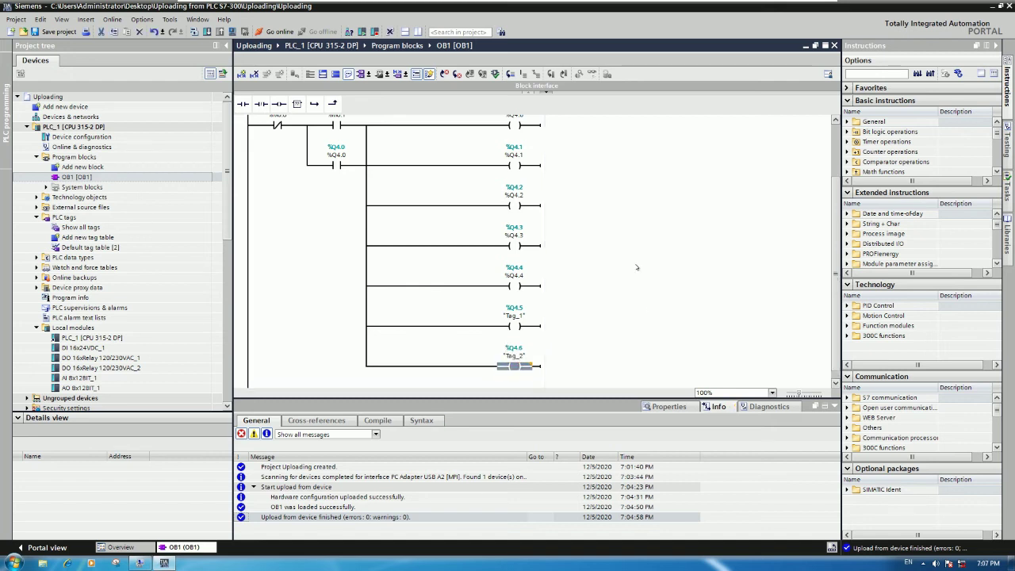
Save the project and download the edited OB1 to the PLC, overwriting the existing block.
click(52, 32)
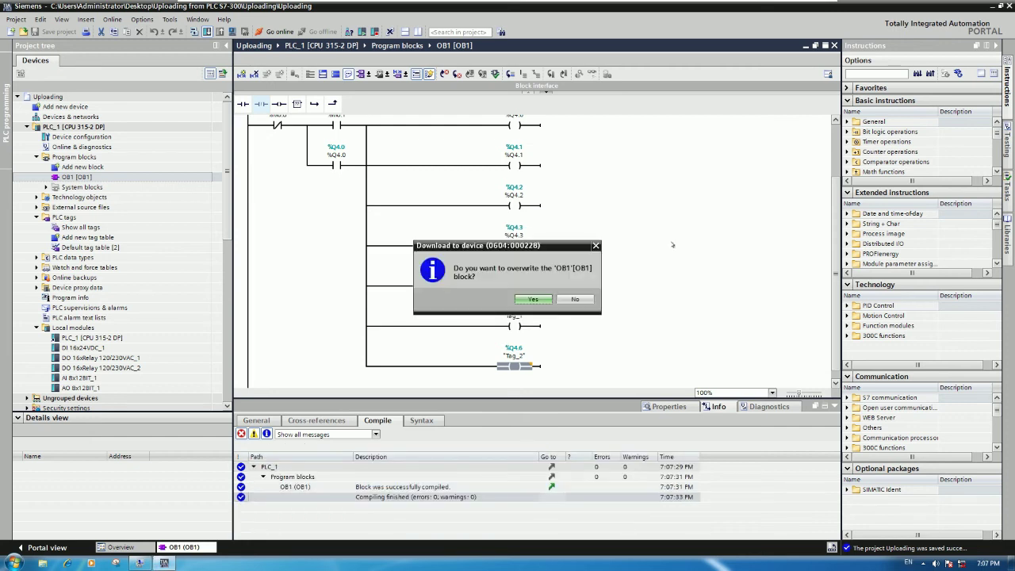
click(537, 299)
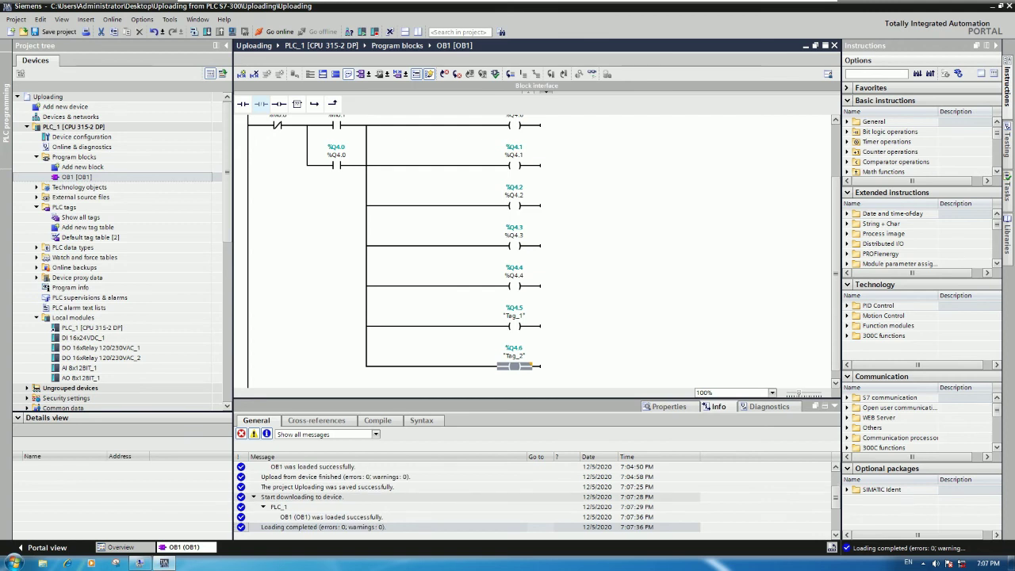